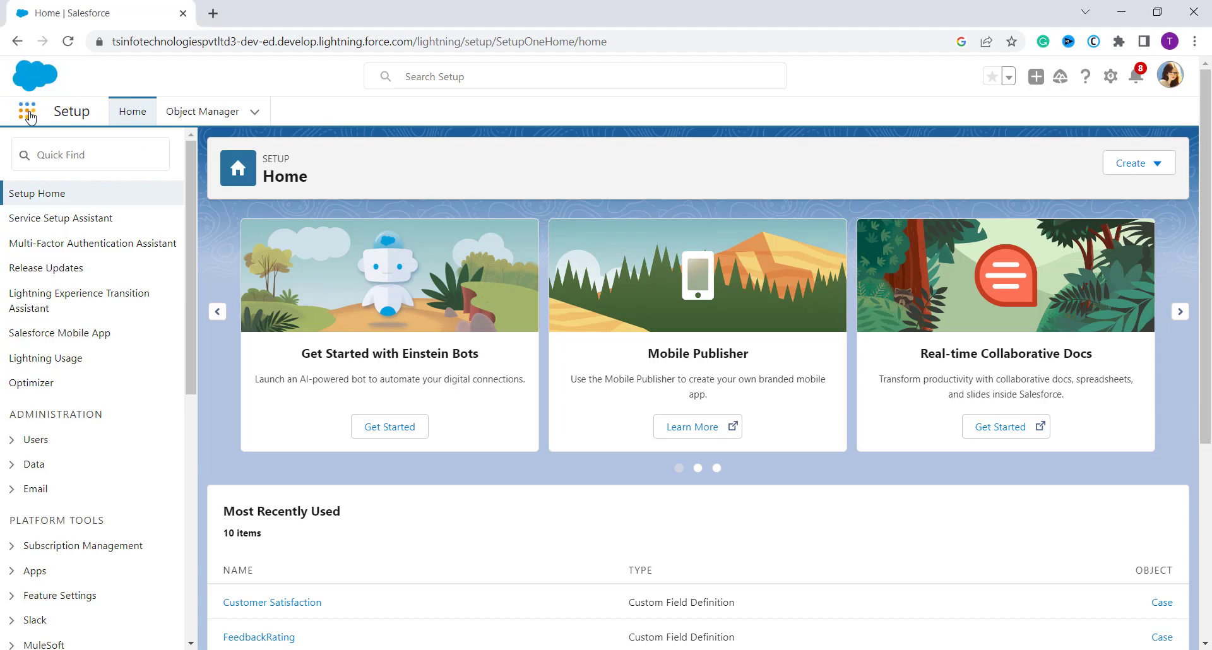
Switch from Setup to the Service app via the App Launcher.
click(29, 115)
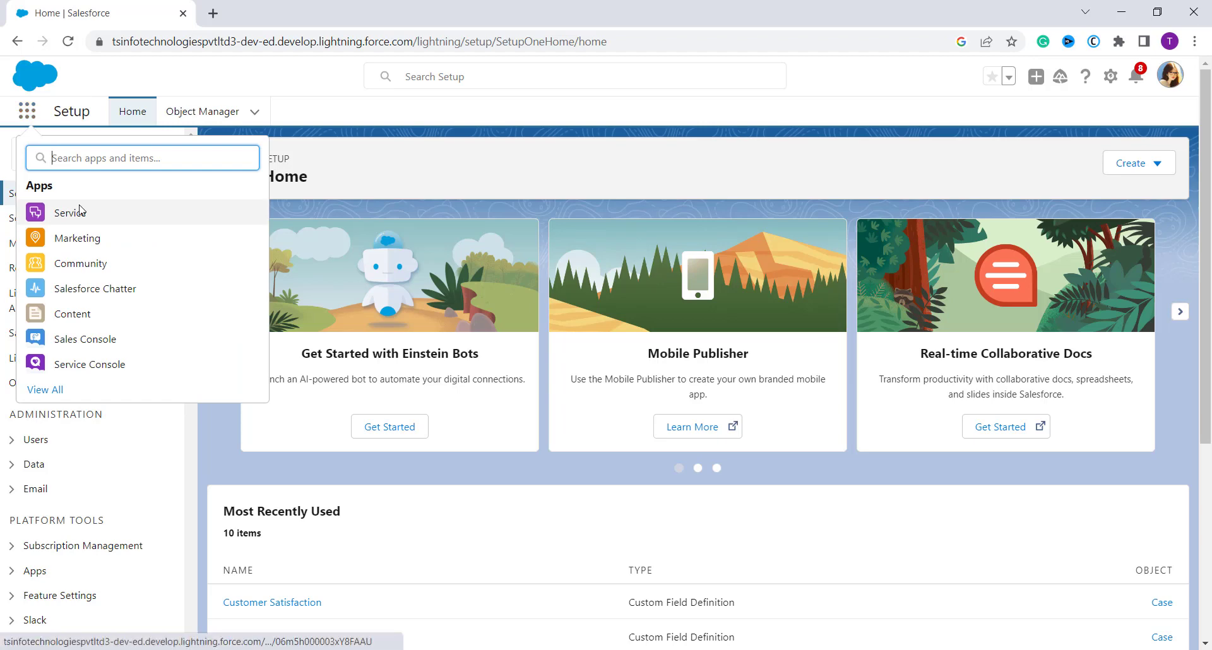
click(71, 216)
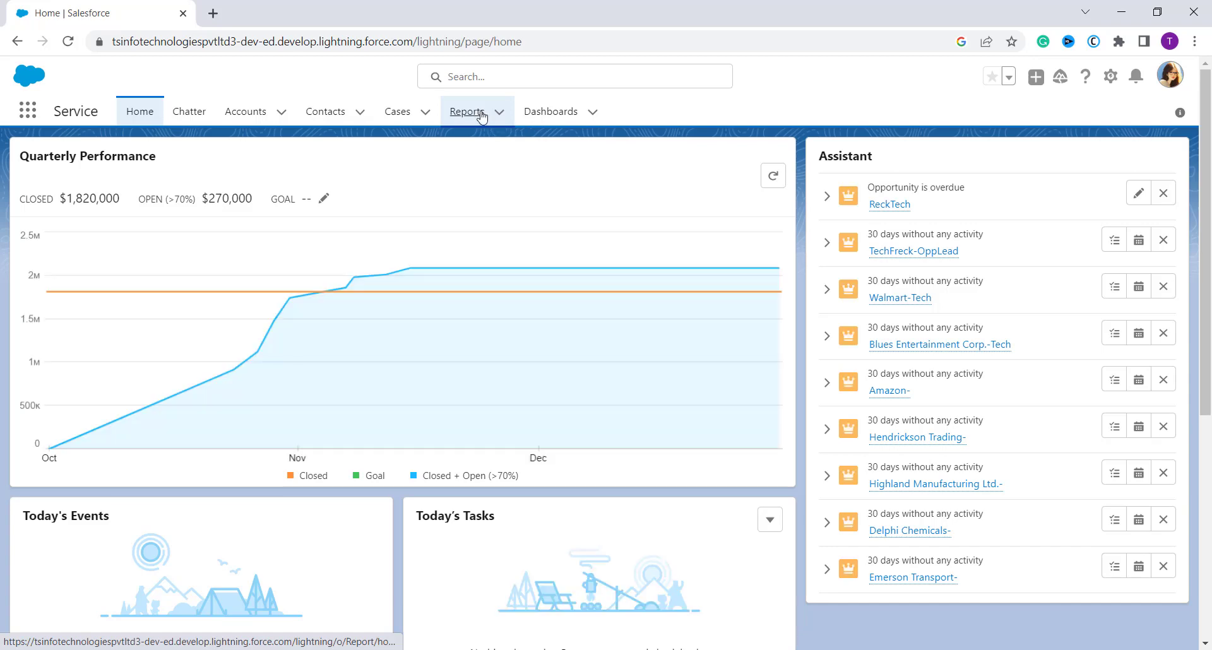
Go to Reports and start a New Report to choose a report type.
click(482, 116)
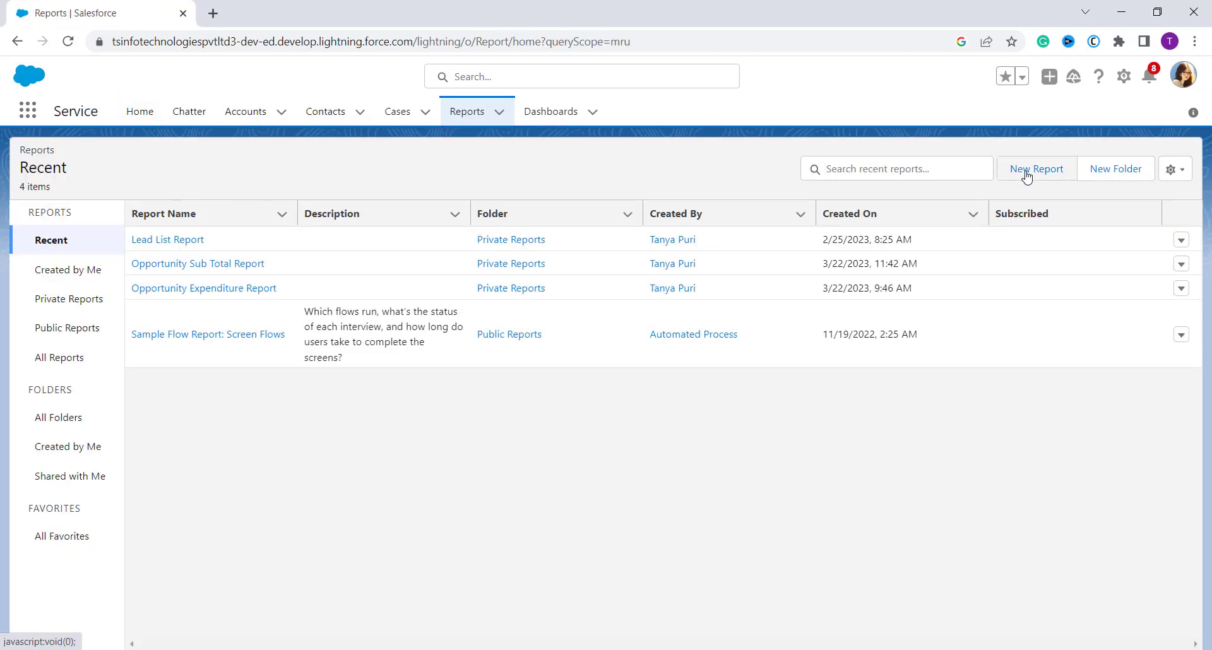
click(1025, 177)
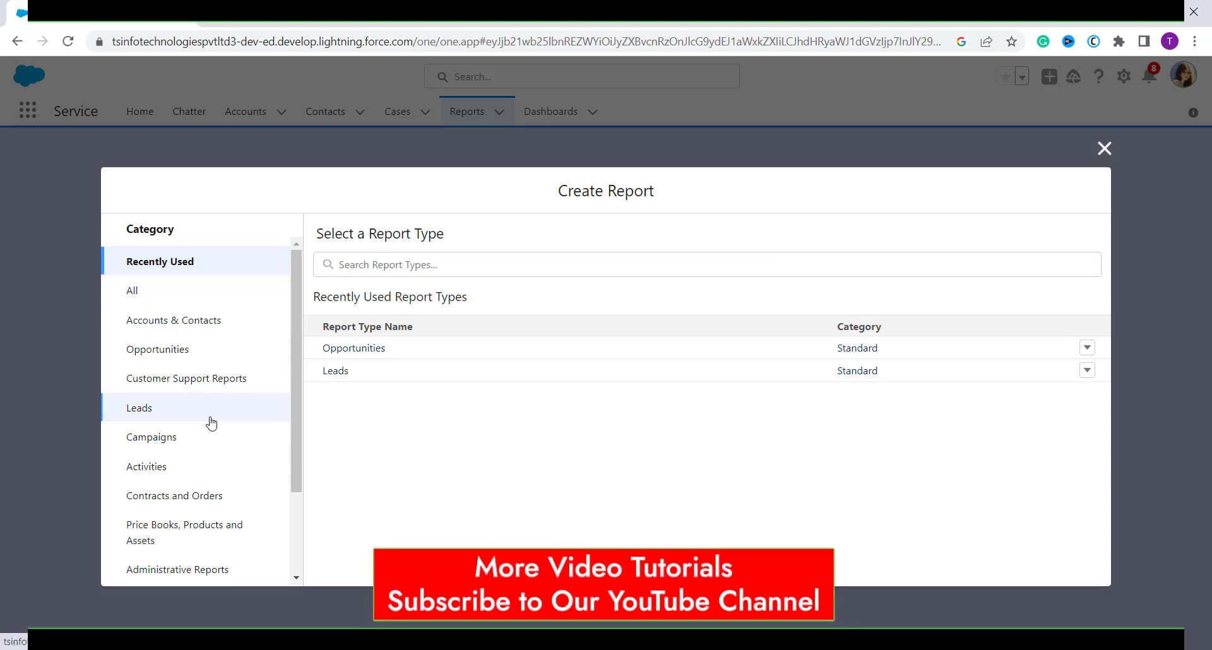
Start a report of type Contacts & Accounts from the Accounts & Contacts category.
click(198, 329)
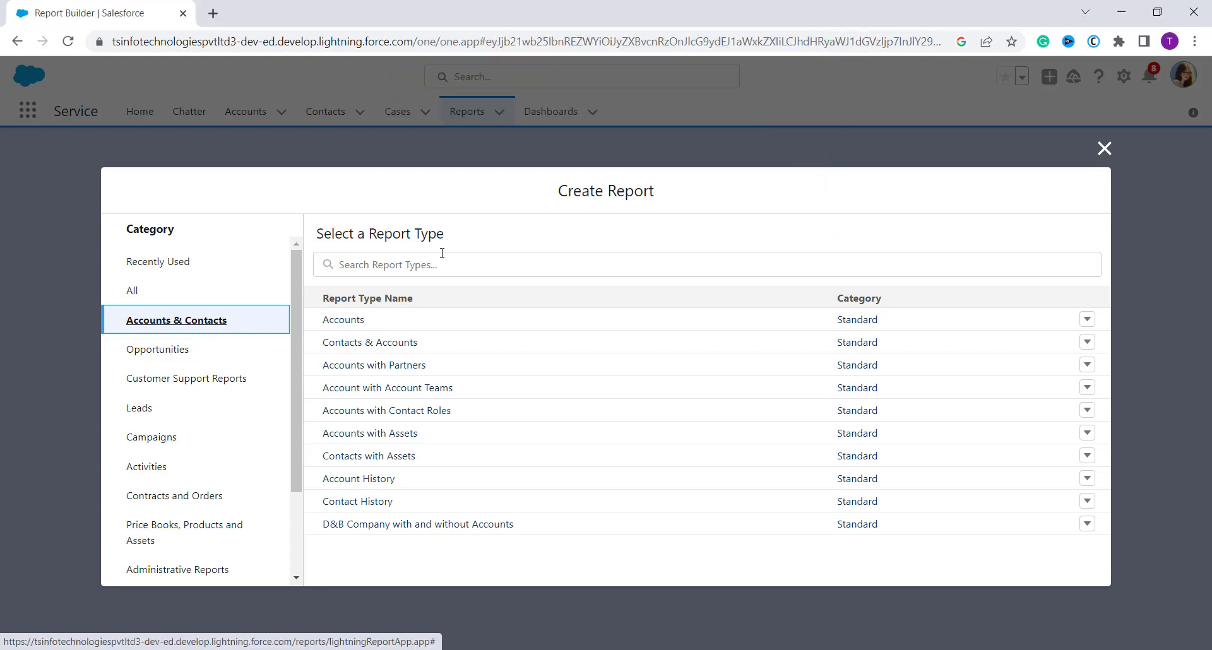
click(416, 348)
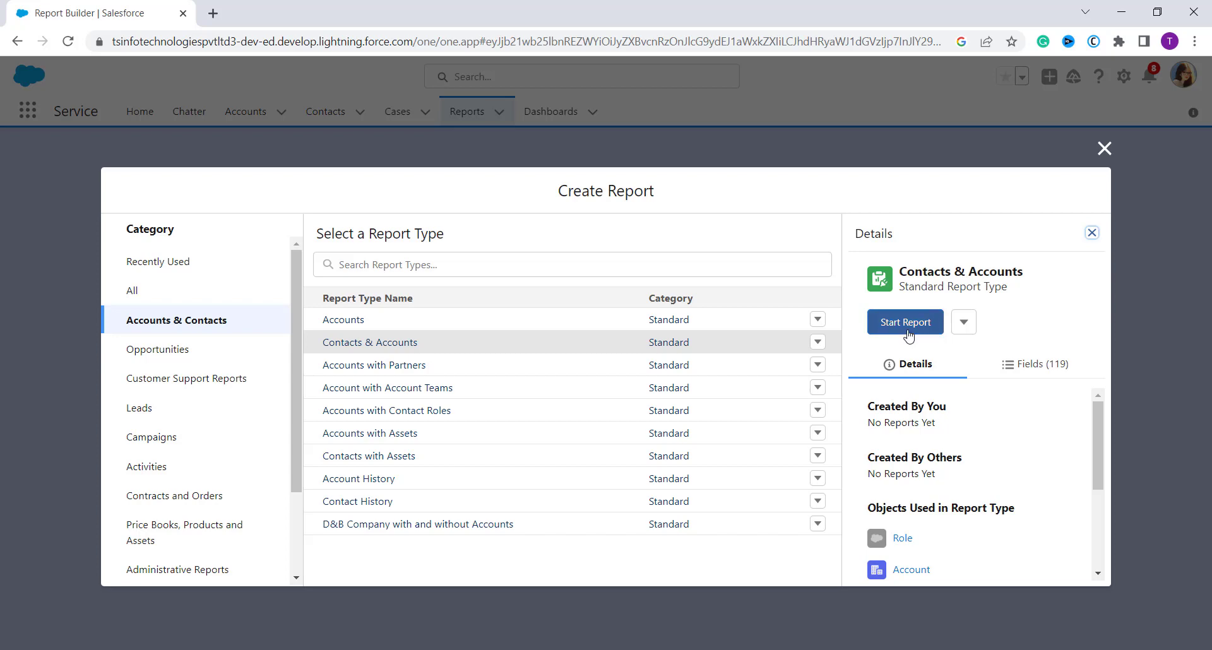
click(907, 321)
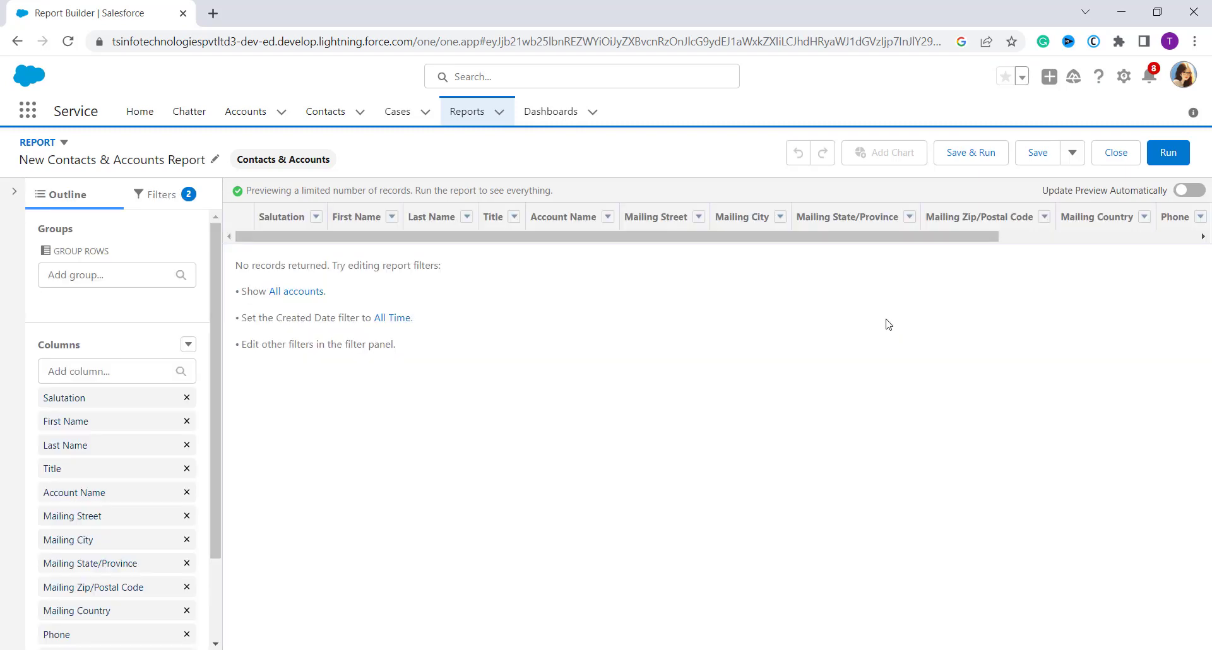
Set the report scope to All accounts and the date range to All Time, refreshing the preview.
click(309, 297)
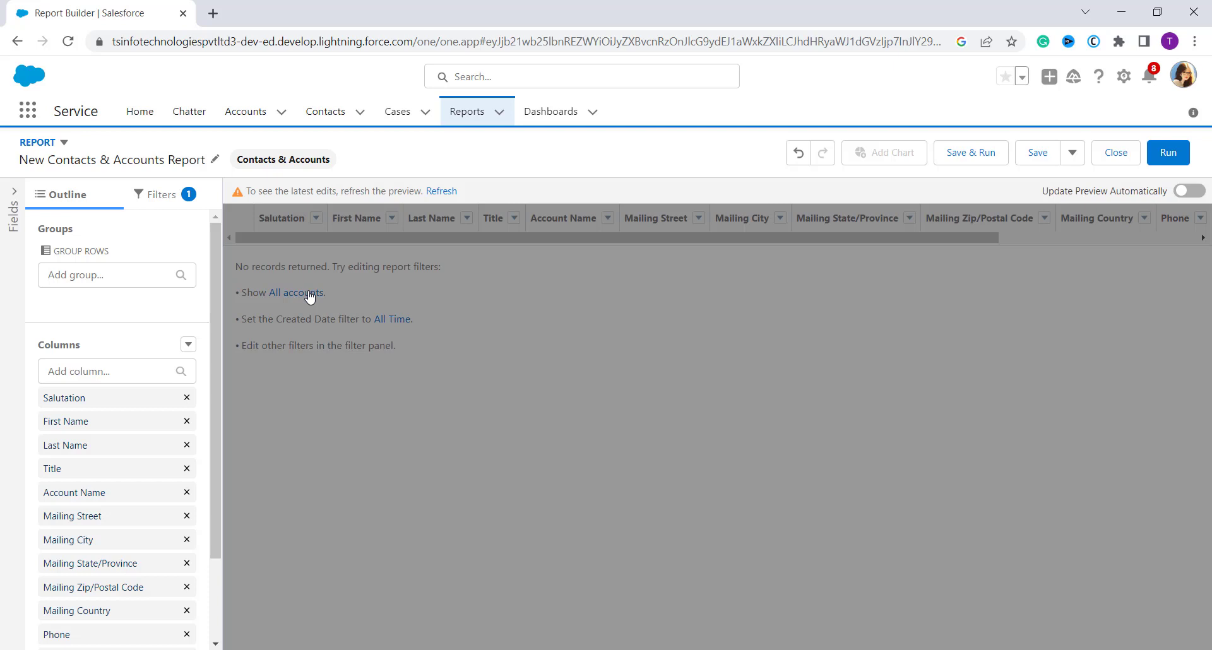
click(449, 195)
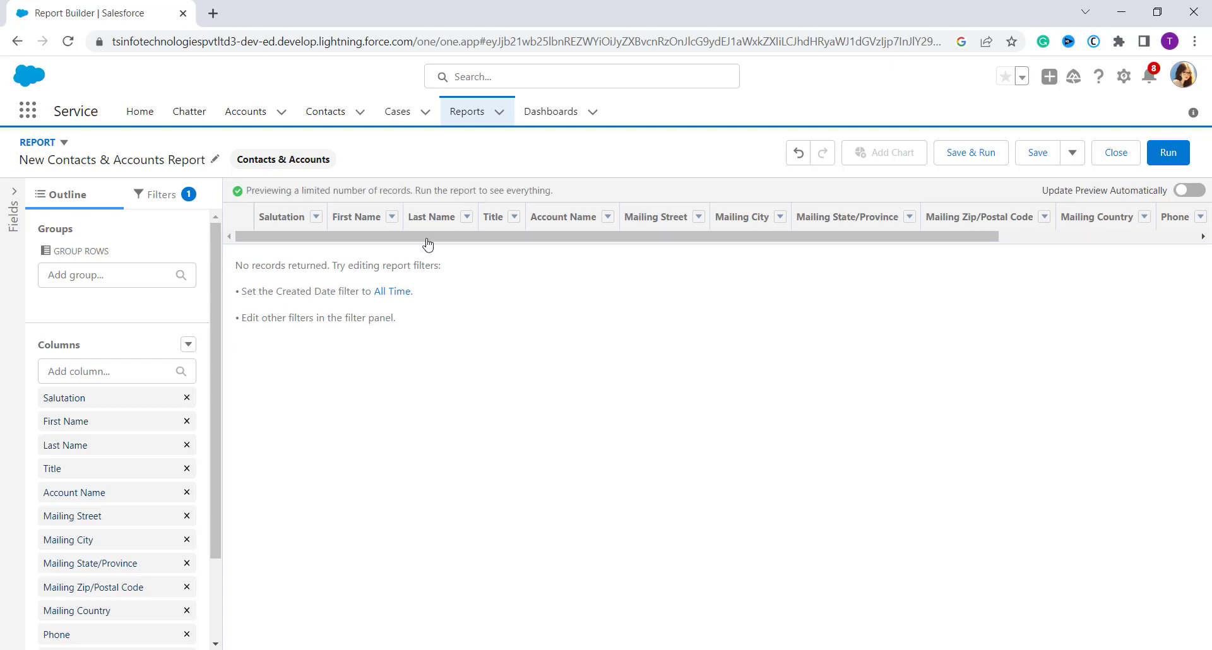
click(400, 296)
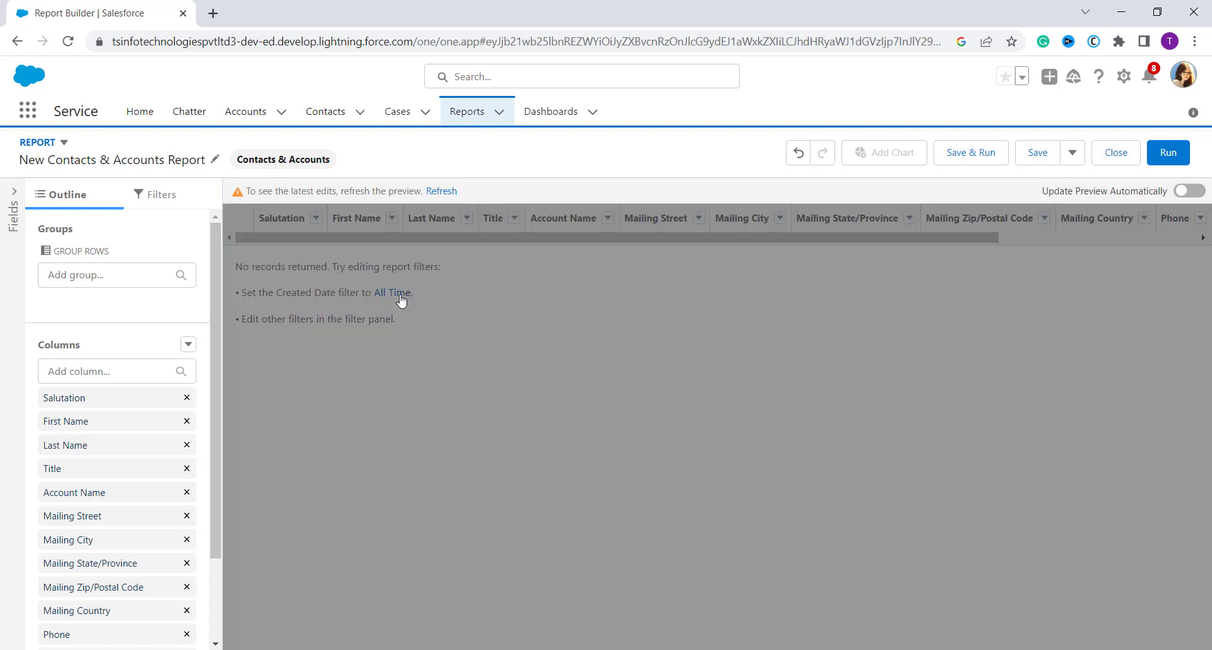
click(443, 193)
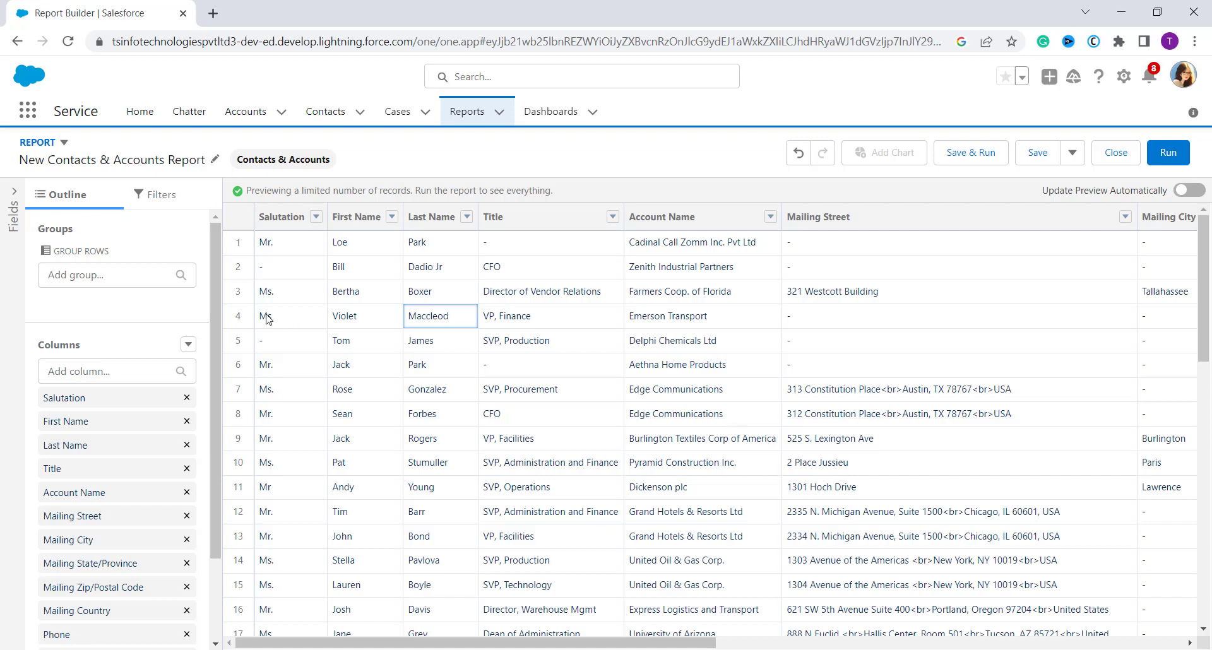
Add a First Name filter with operator 'starts with' and value A.
click(159, 201)
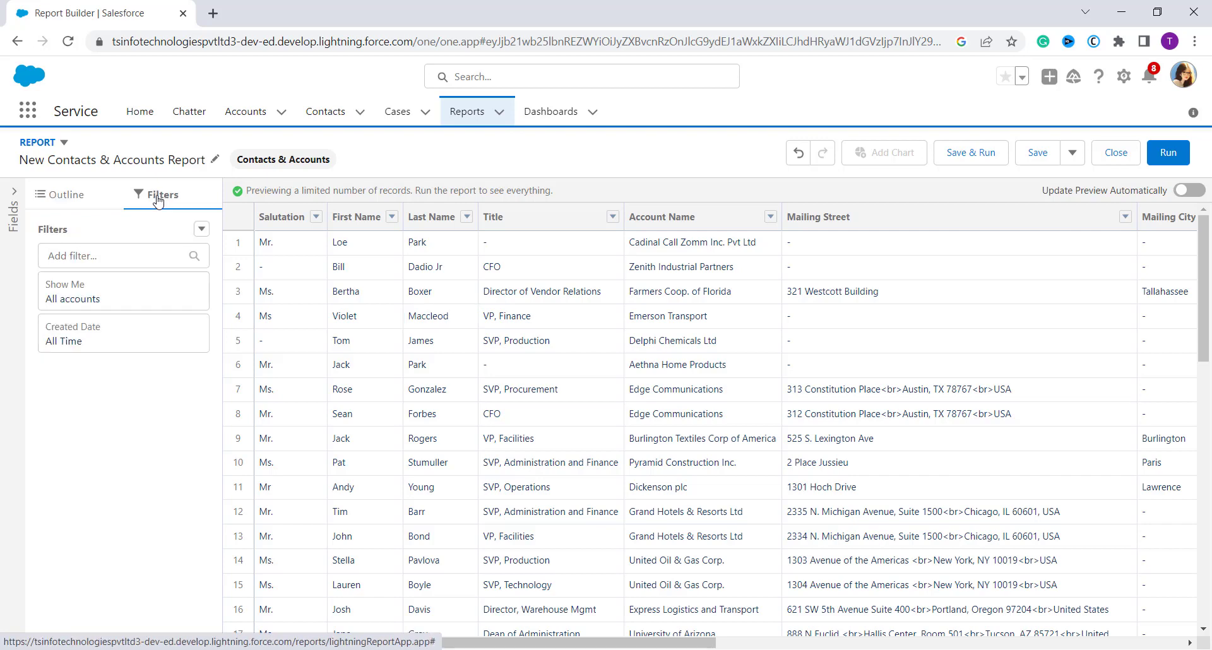
click(142, 256)
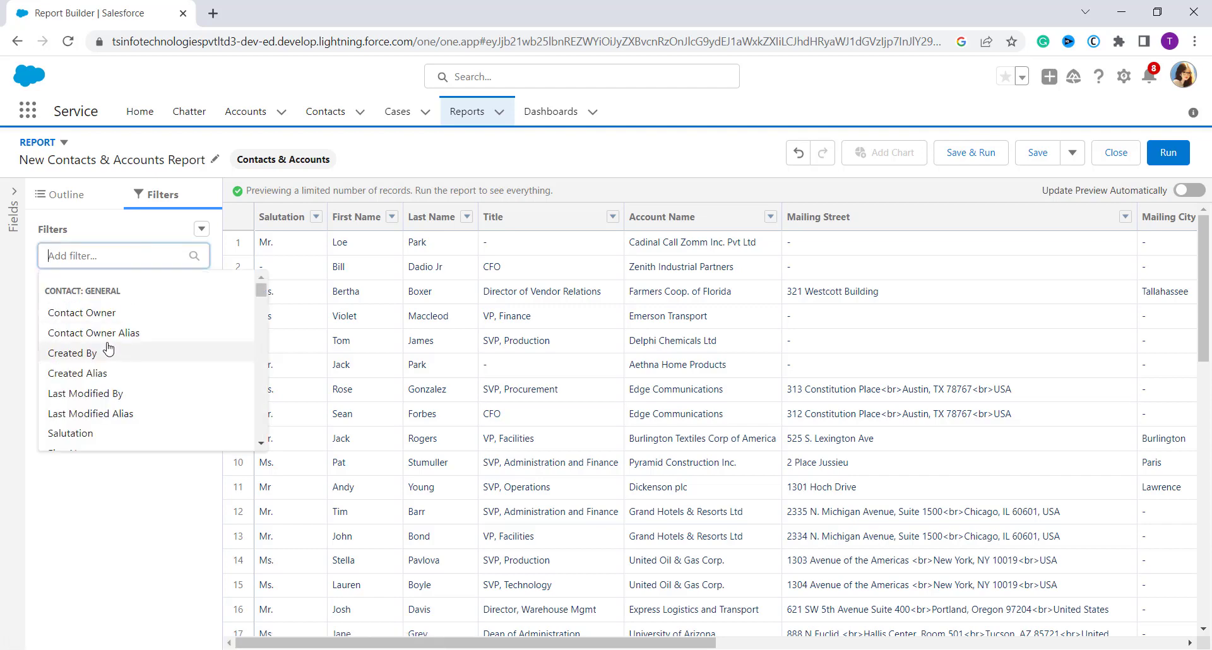
text(F)
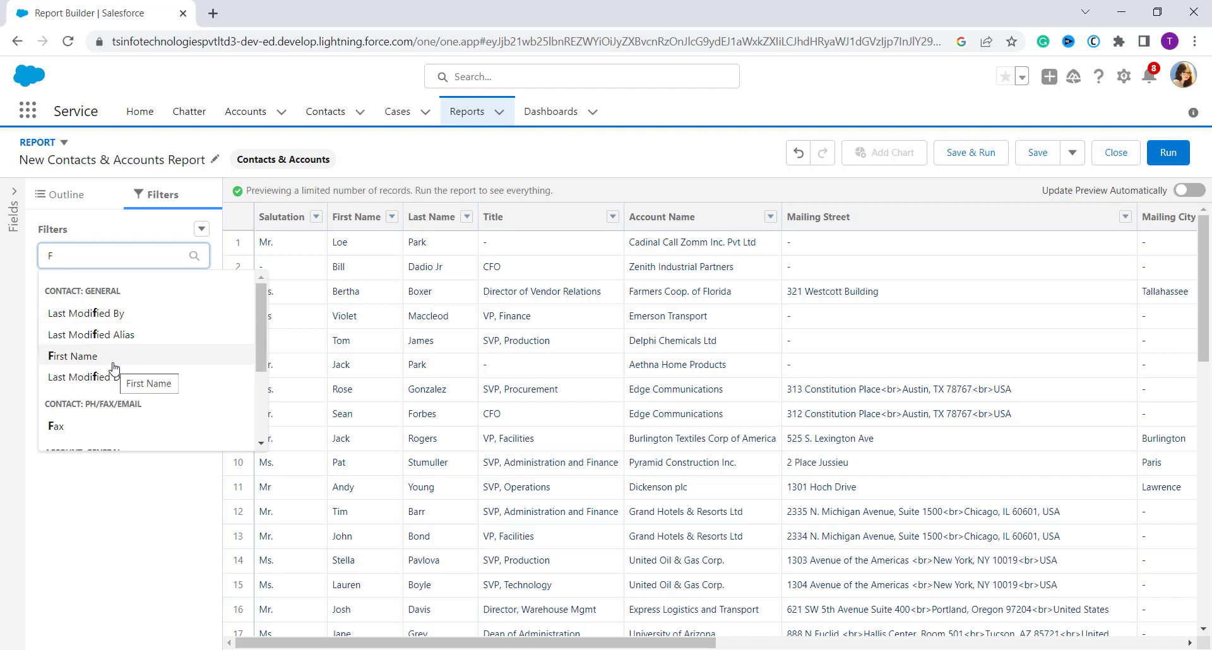
click(113, 360)
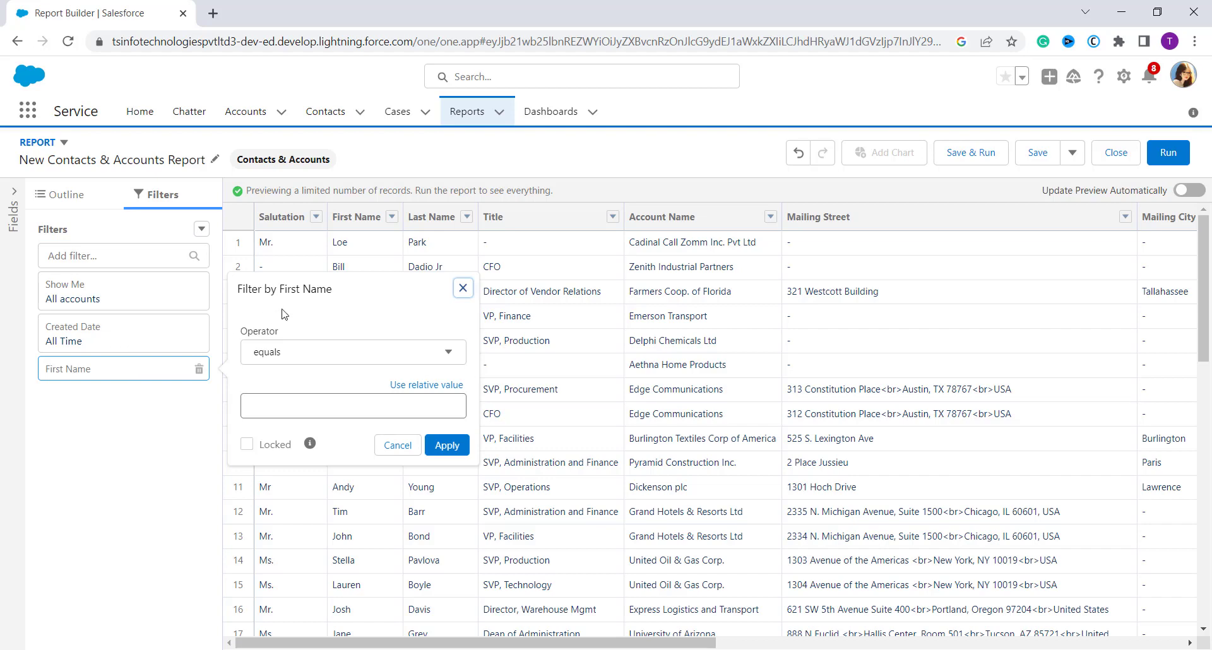
click(309, 353)
scroll(323, 503, down, 3)
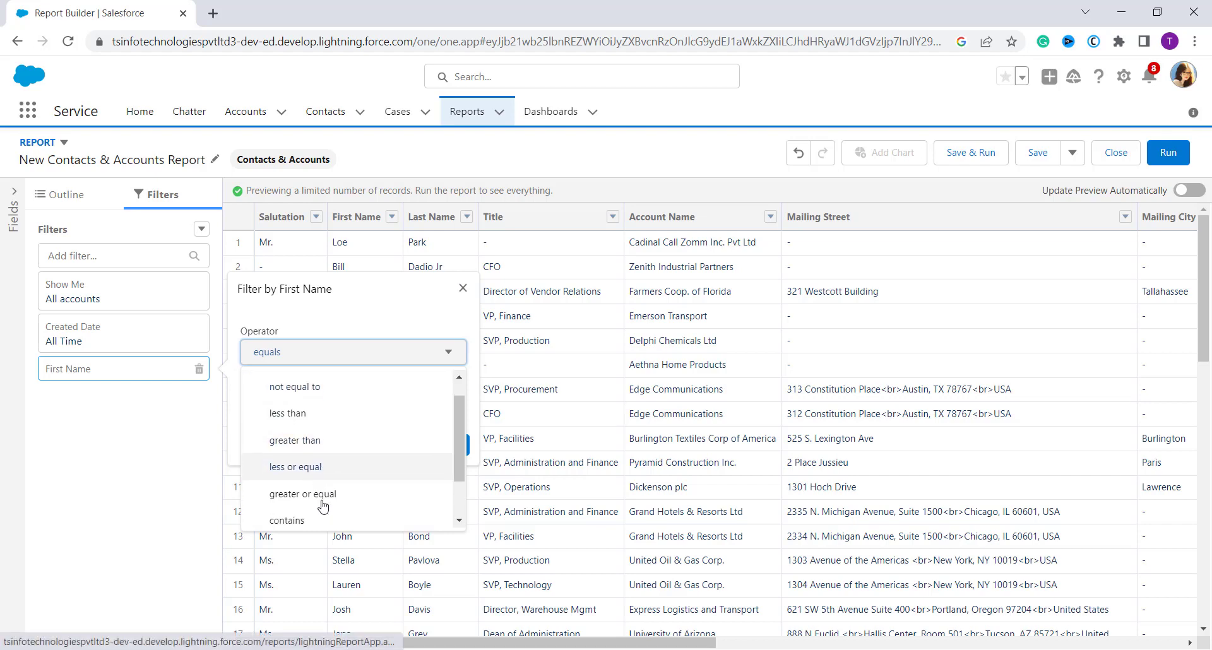
click(319, 515)
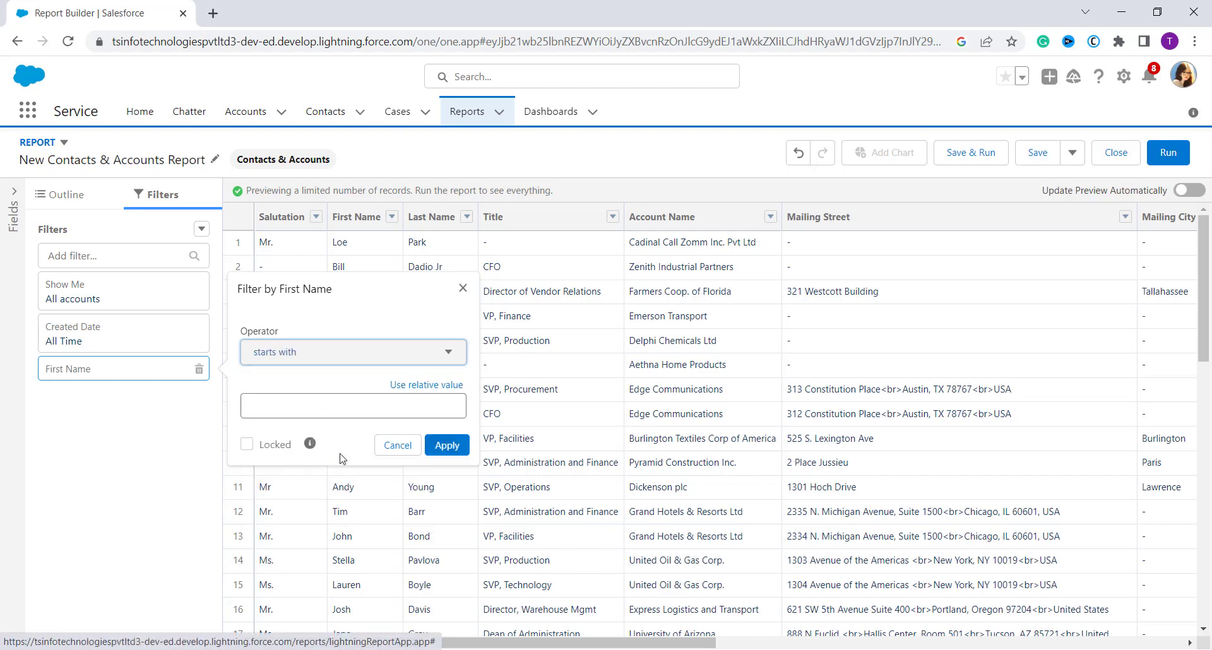
click(343, 405)
text(A)
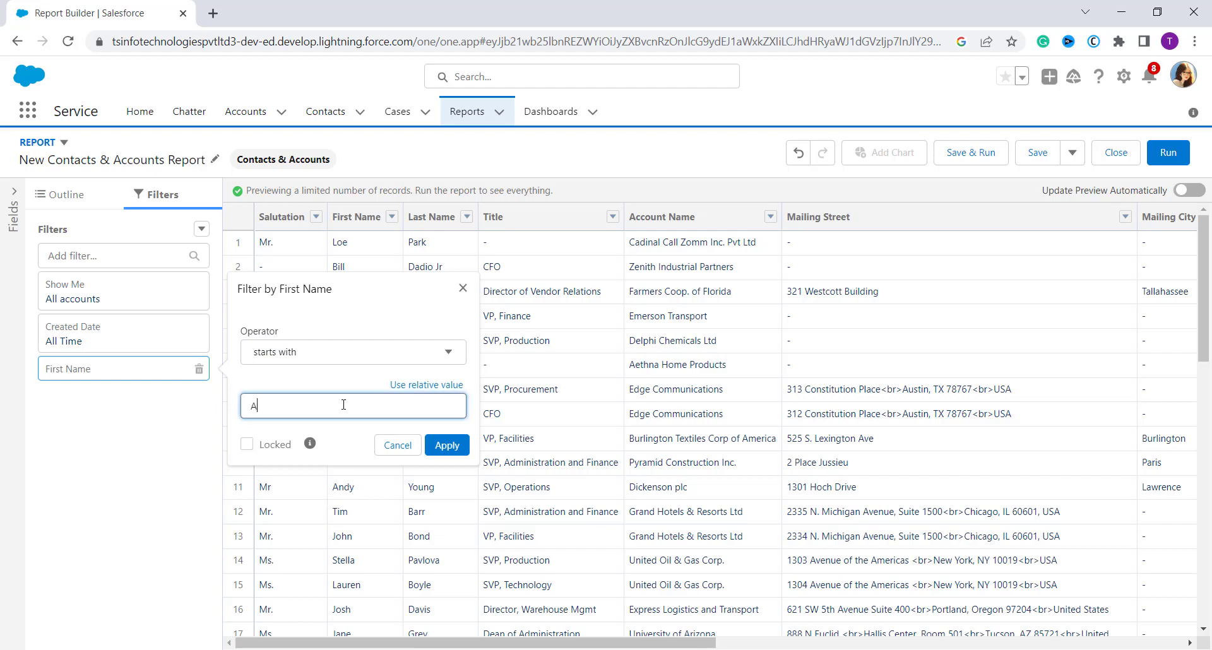
click(452, 453)
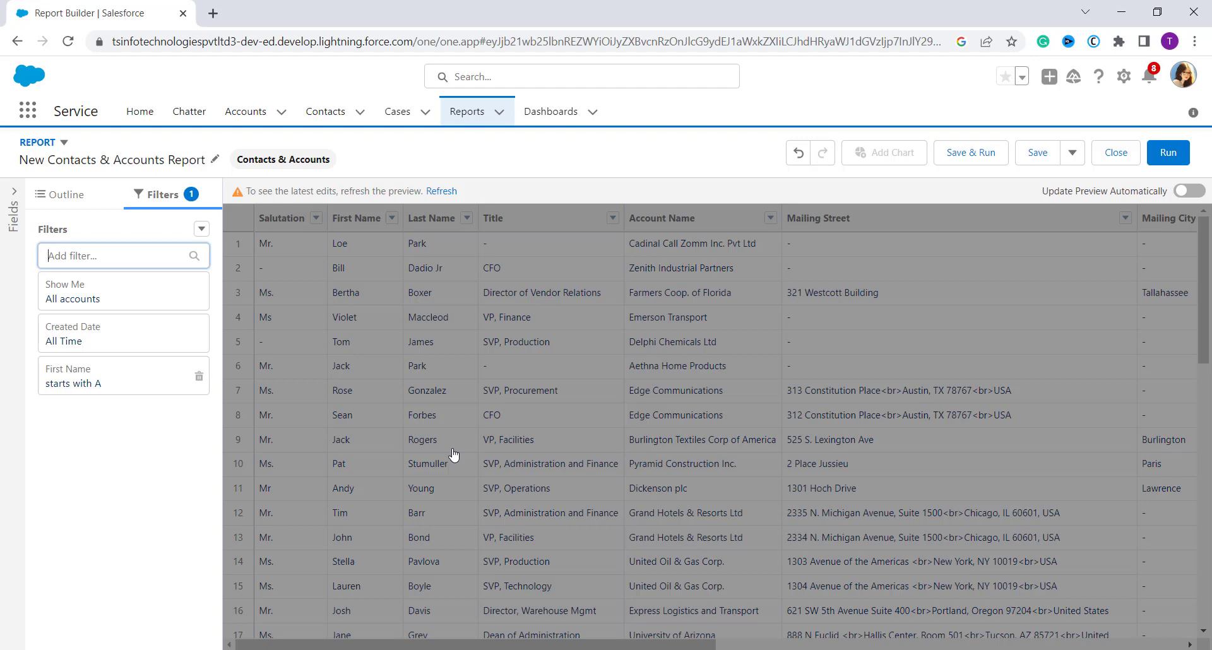
Refresh the preview to show the four A-named contacts and select the Mailing City column.
click(440, 192)
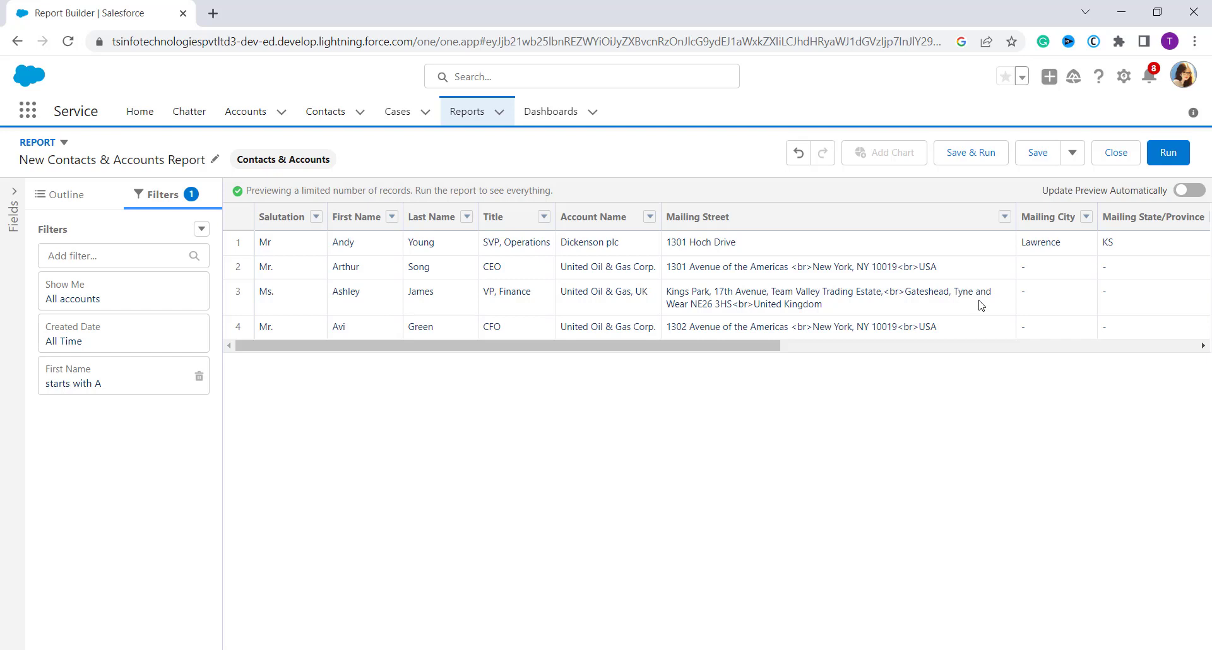
click(1086, 227)
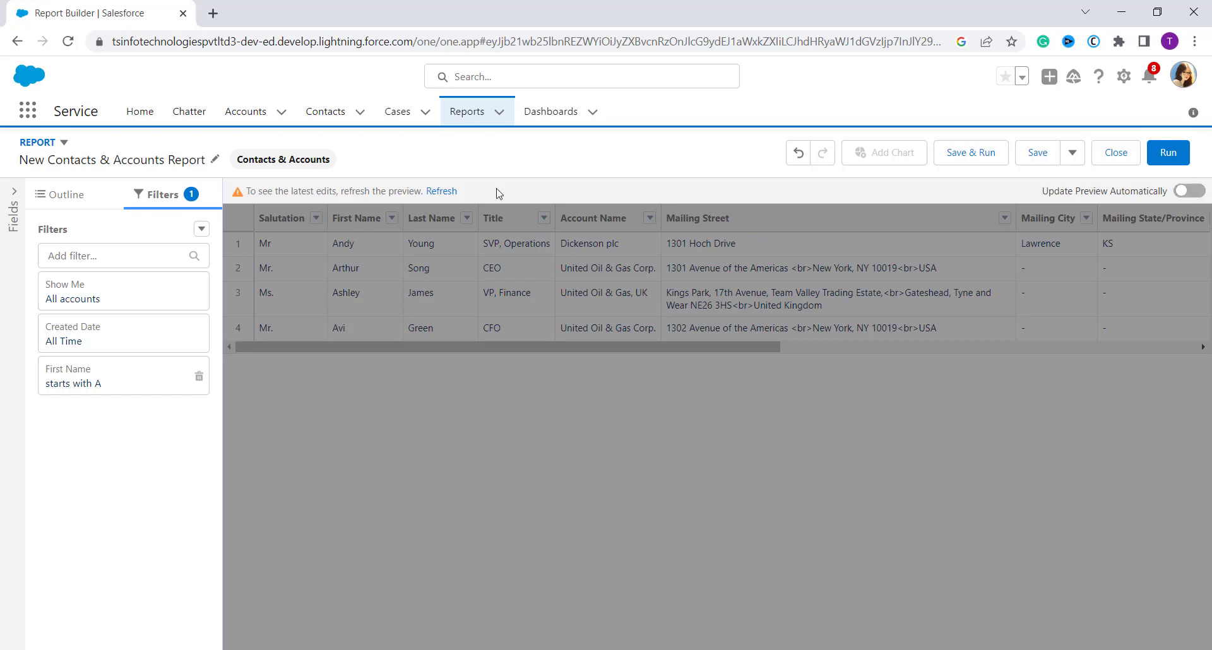
Turn on auto-update preview, sort by Mailing City, then remove the Mailing City column.
click(1199, 191)
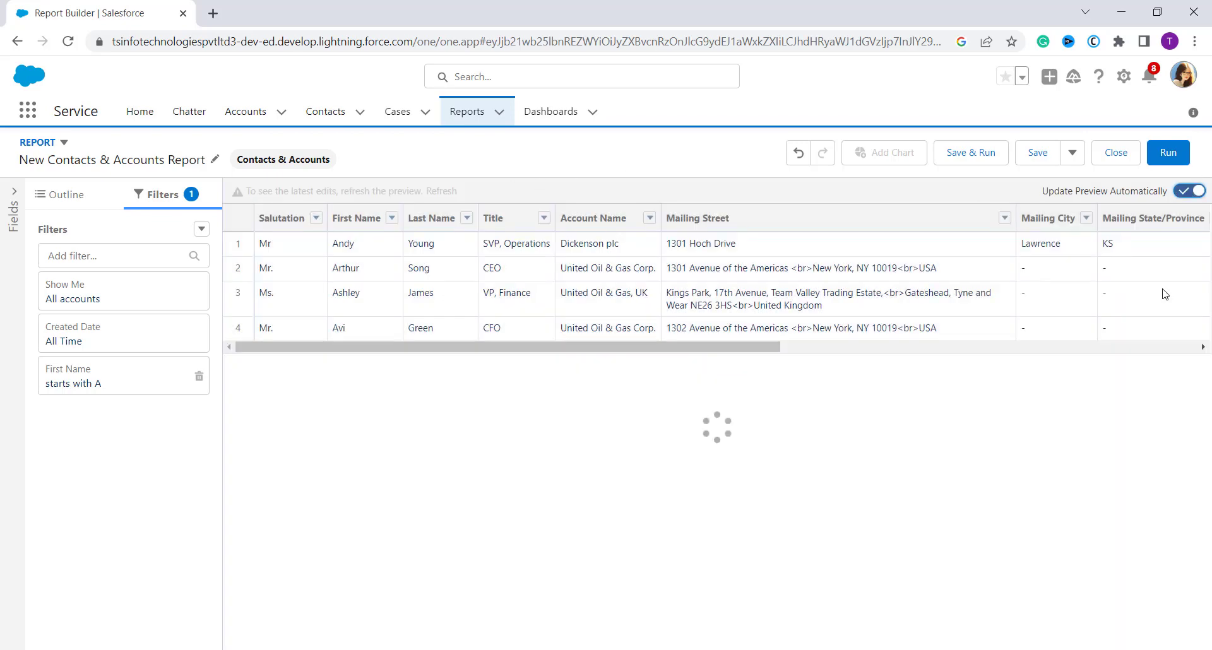
click(1089, 219)
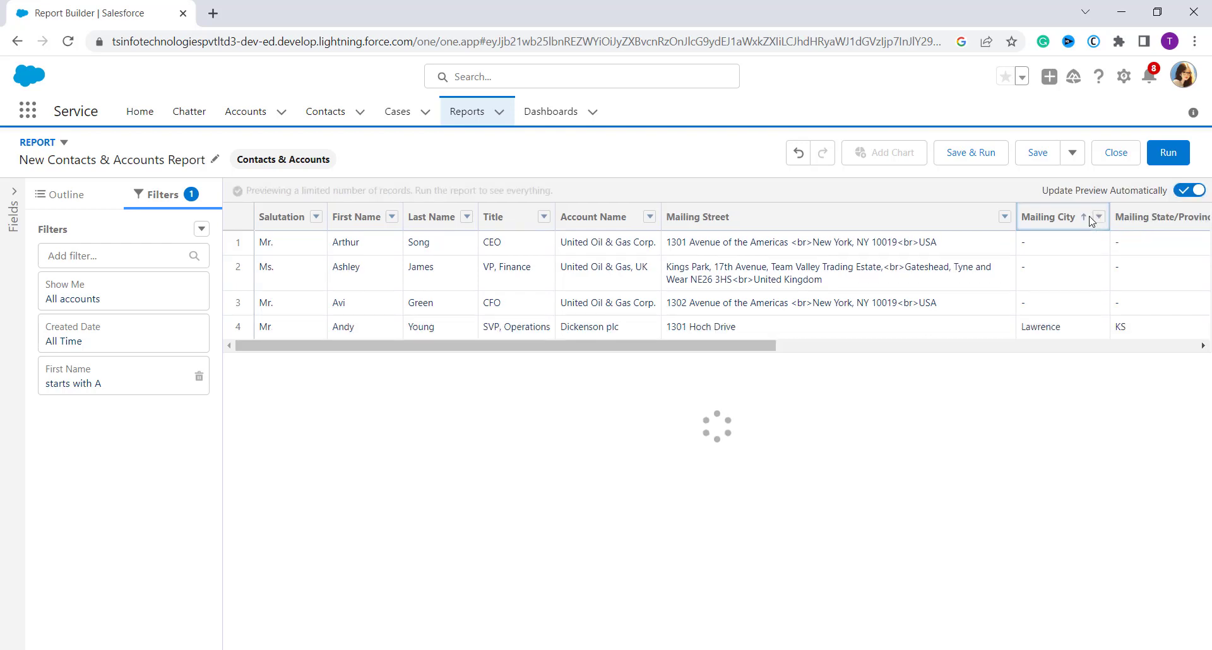
click(1099, 218)
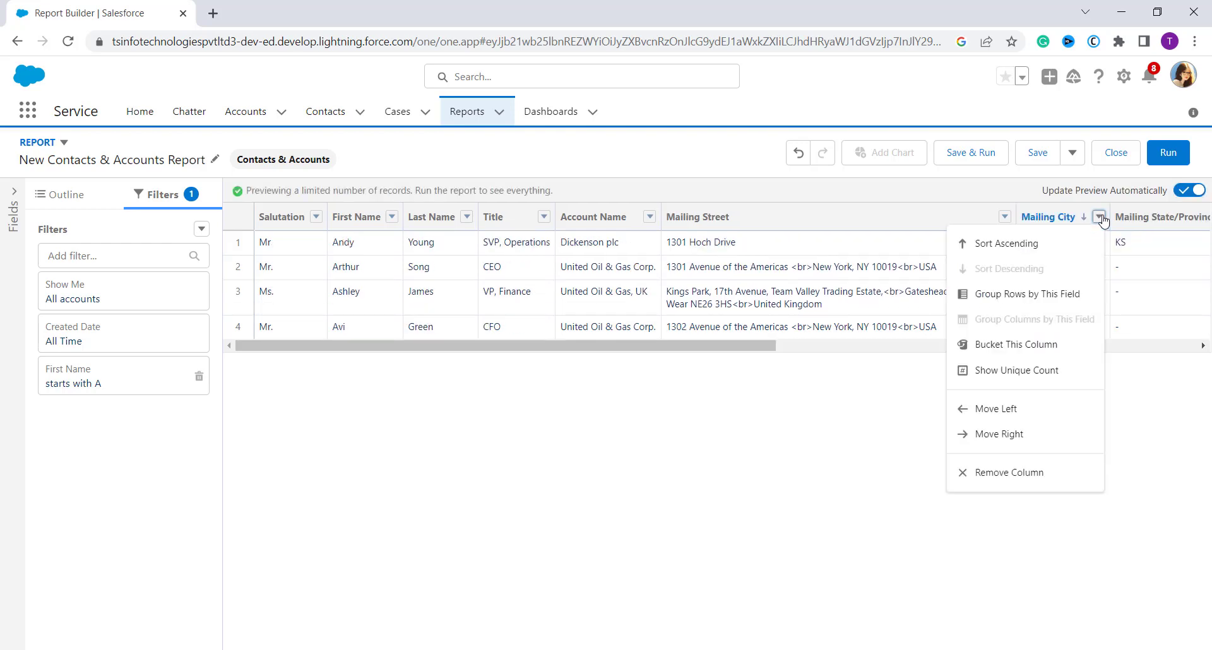
click(1050, 473)
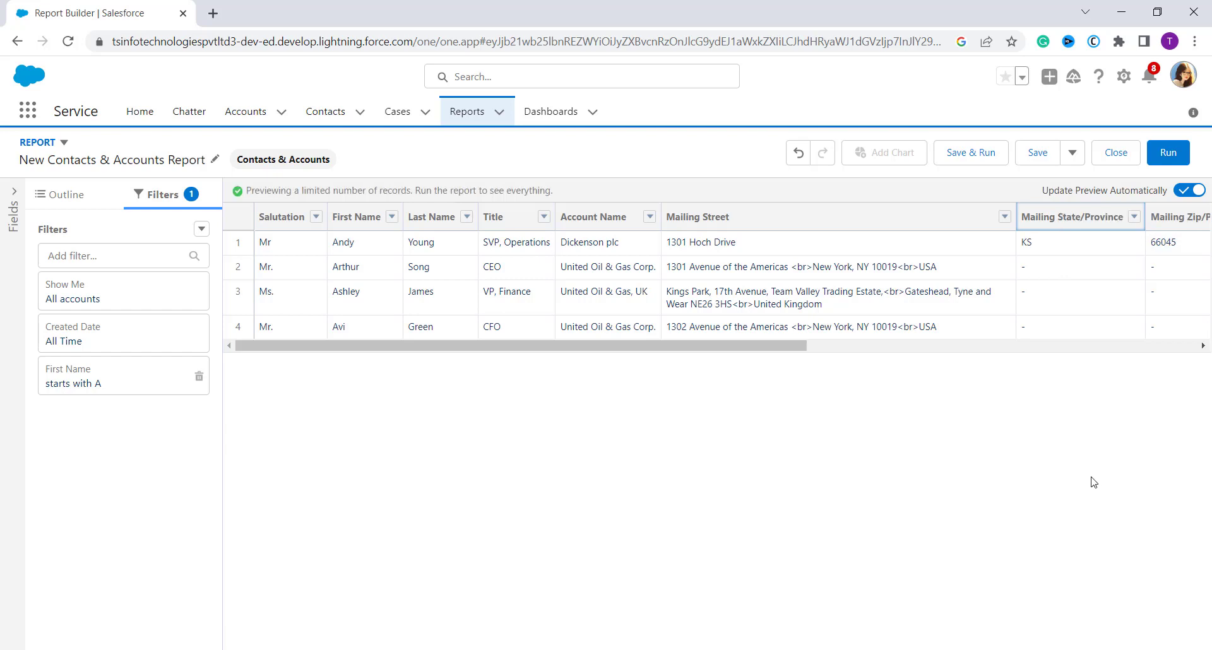
Run the New Contacts & Accounts Report showing 4 records and choose Export.
click(1169, 159)
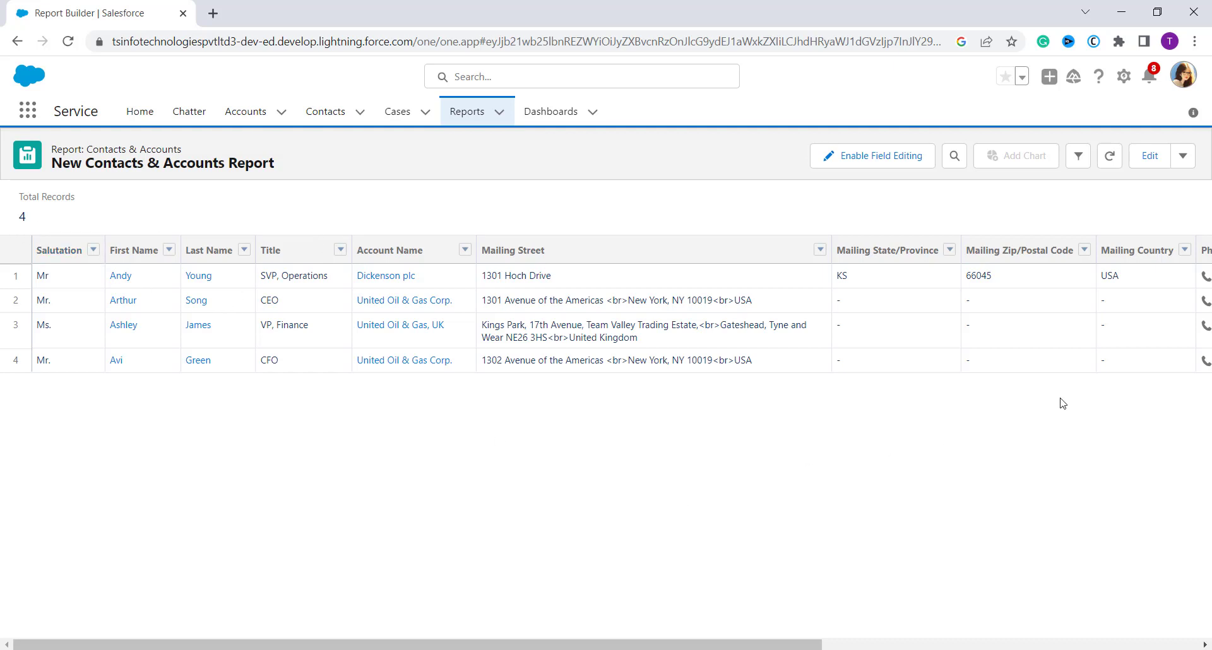
click(1183, 158)
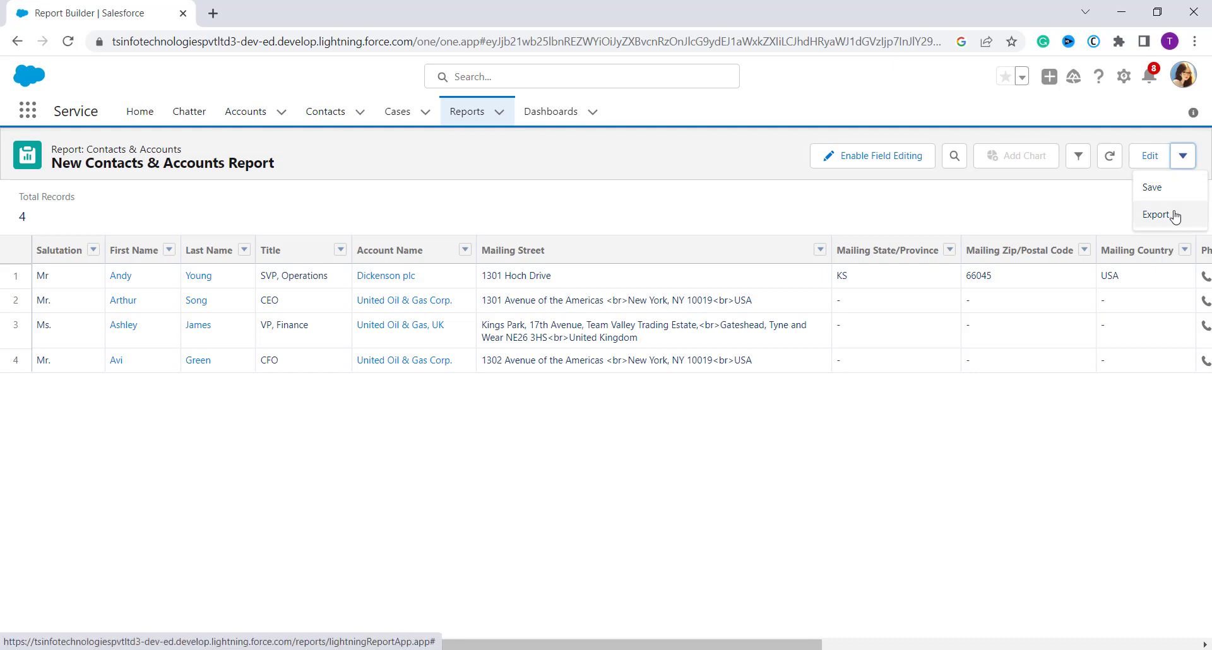
click(1081, 391)
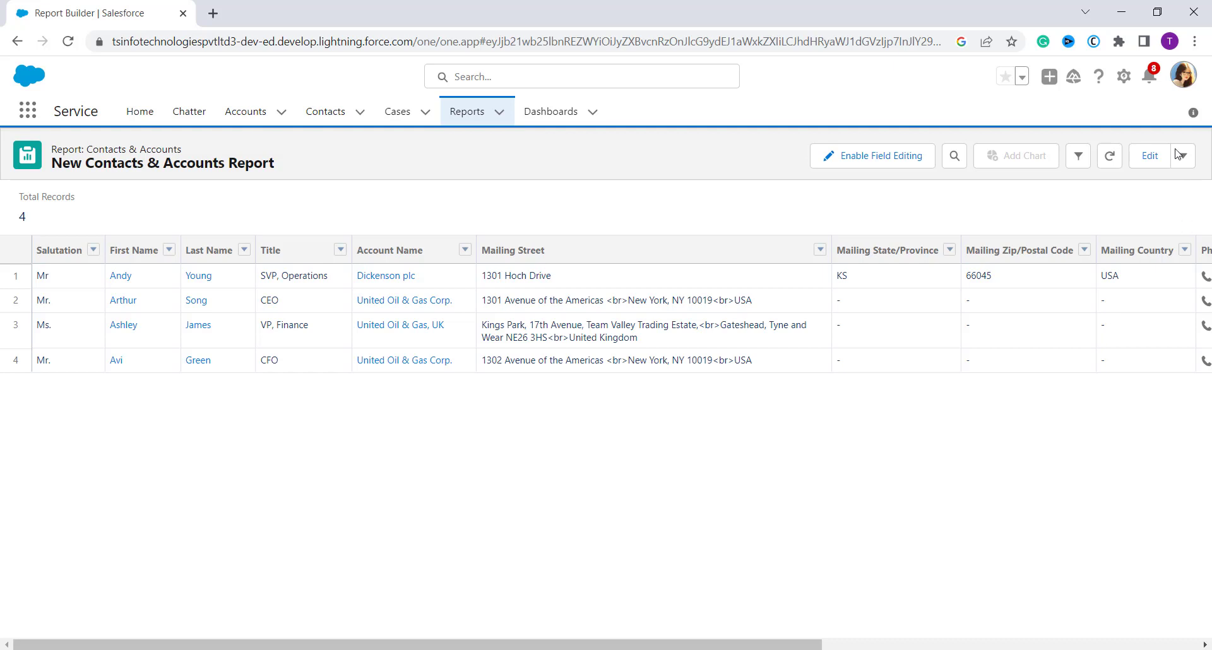
Switch to Salesforce Classic from the profile avatar menu.
click(1177, 84)
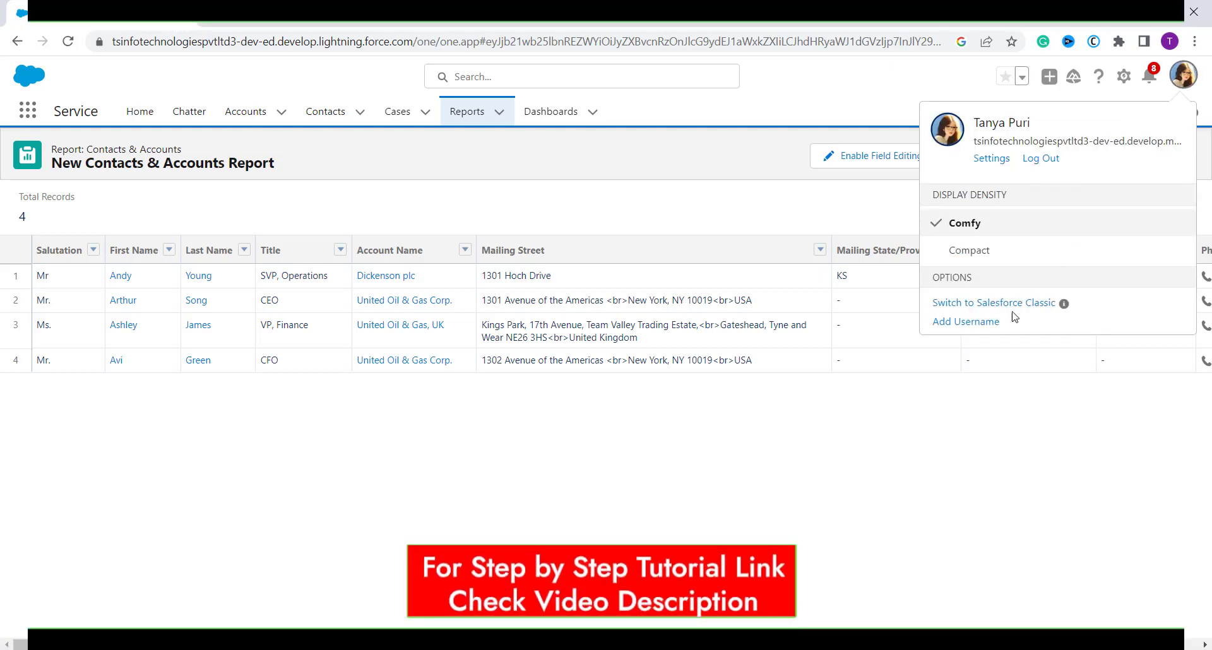
click(1016, 304)
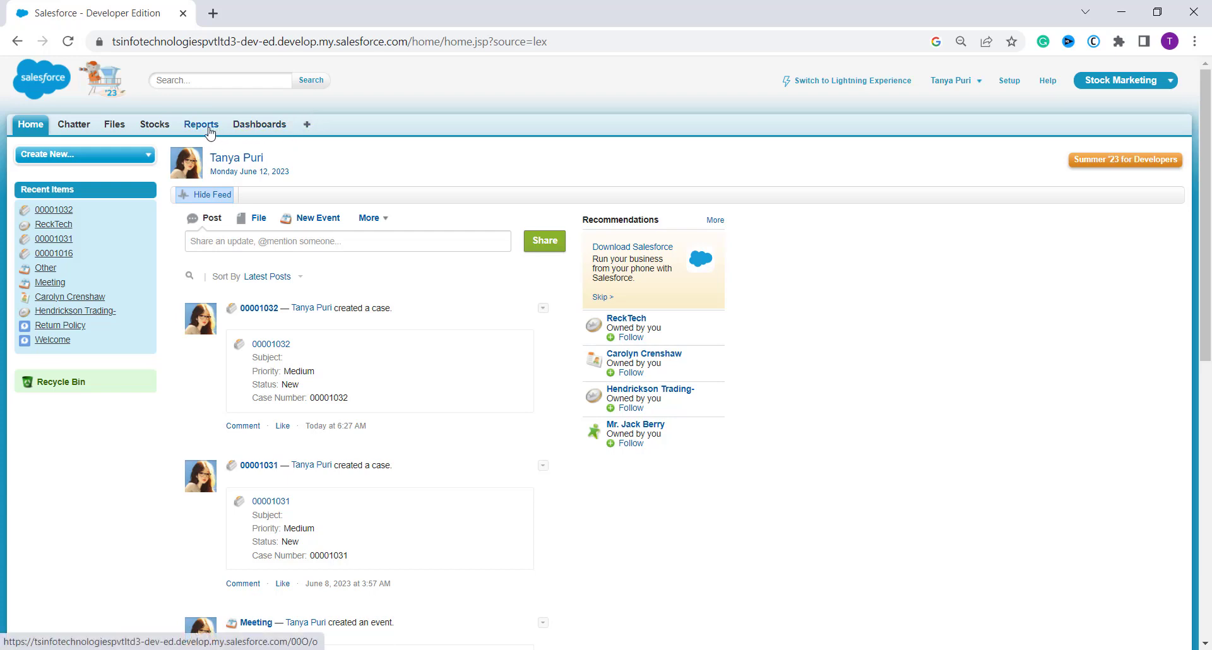
Create a new report in Classic's Reports tab using the Leads report type.
click(210, 126)
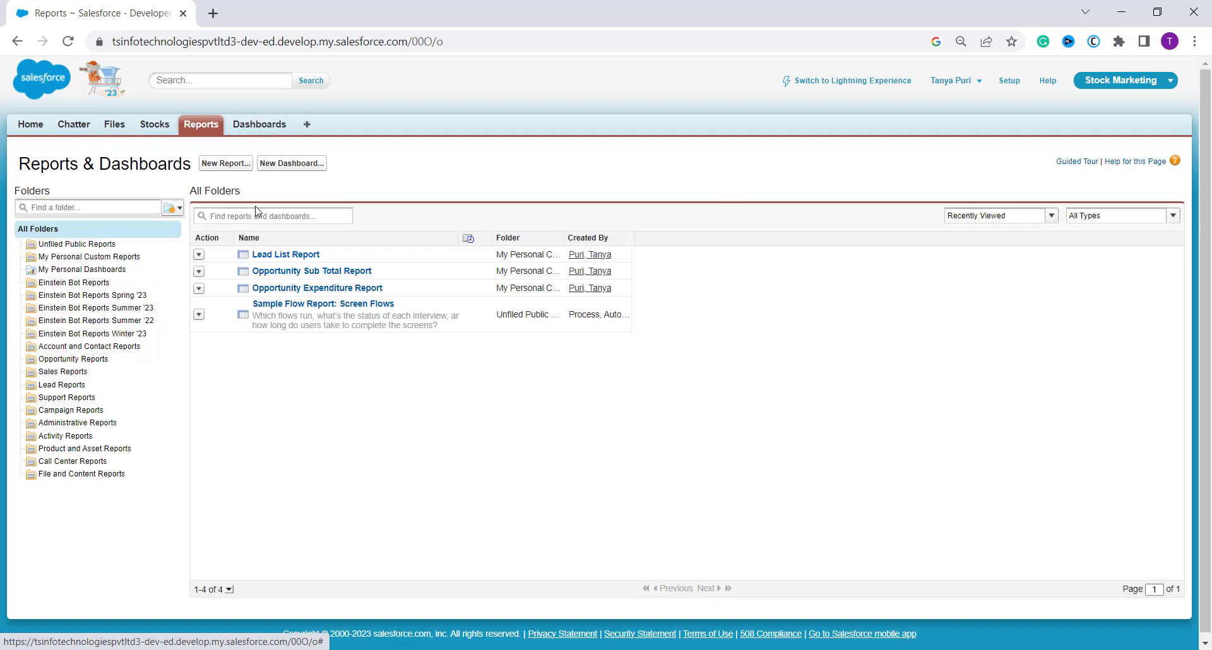
click(230, 168)
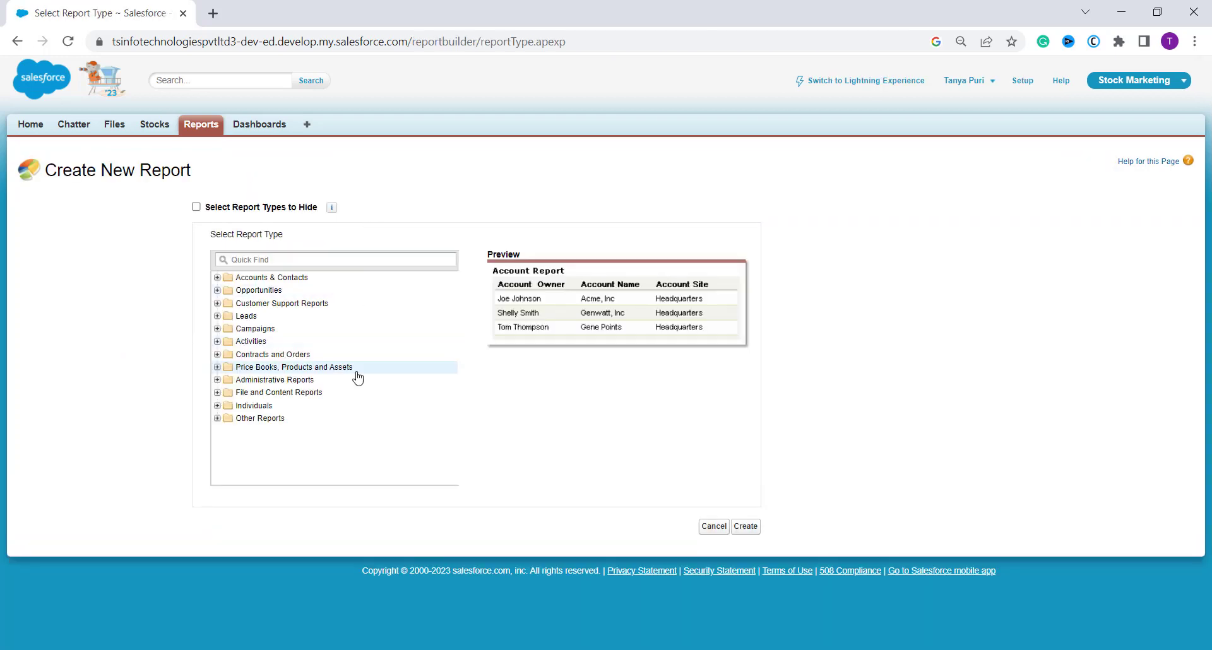
click(270, 319)
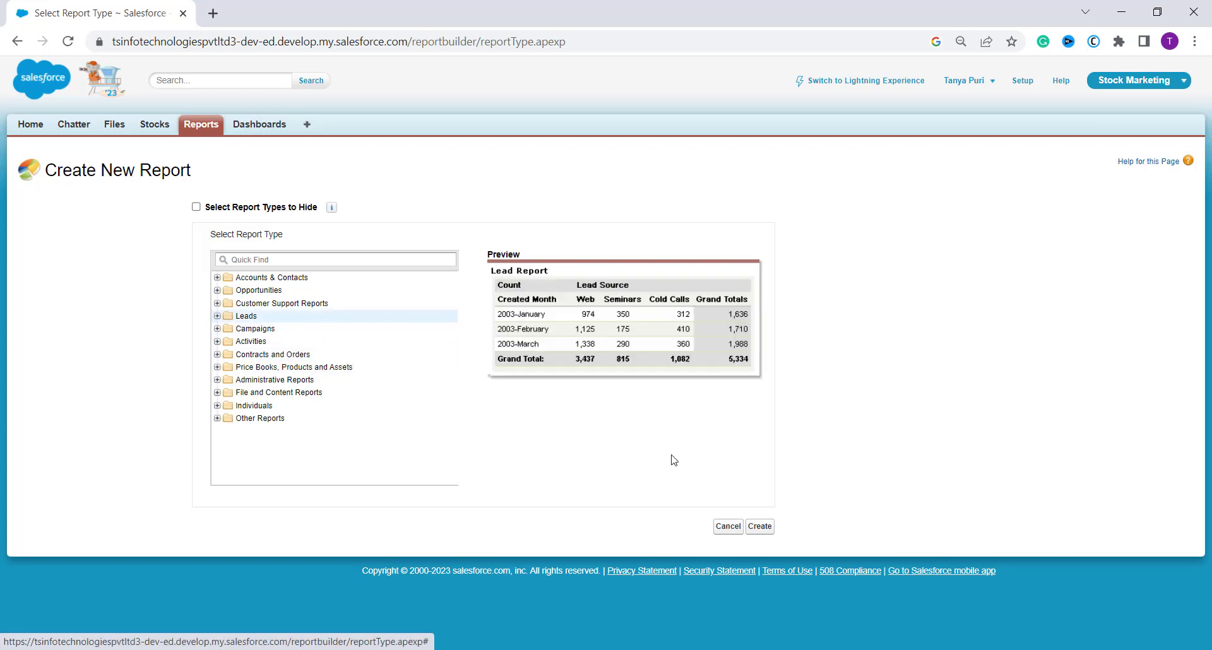
click(727, 527)
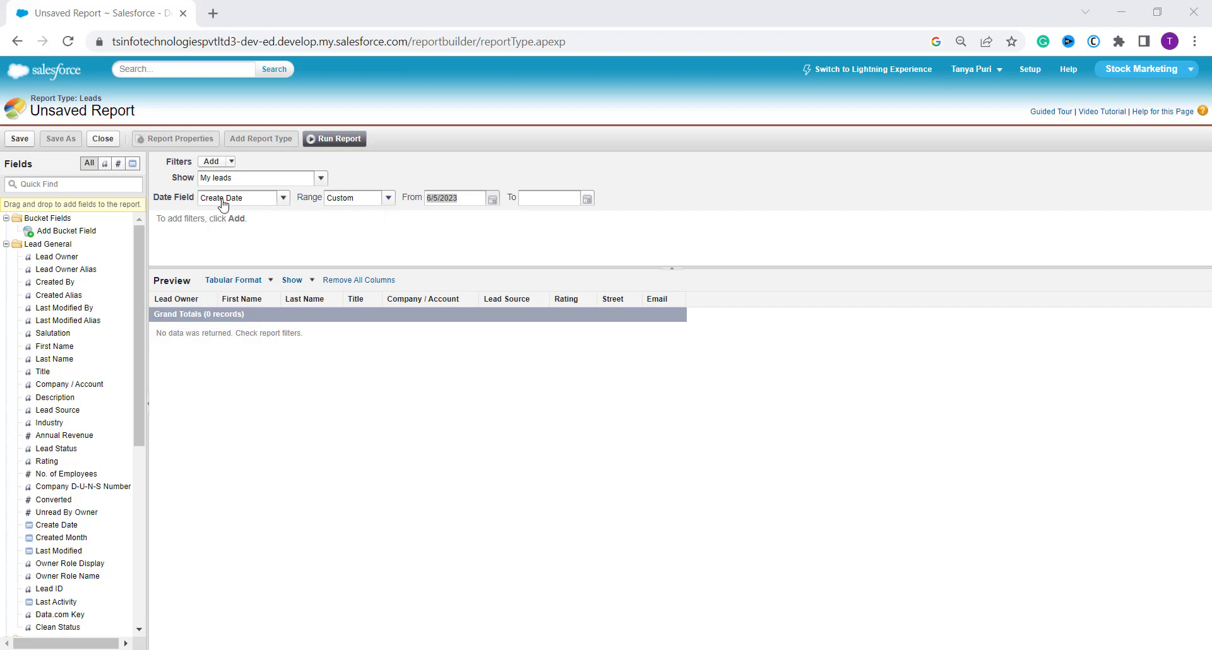
Change the Leads report's Range from Custom to All Time and scroll the preview.
click(388, 198)
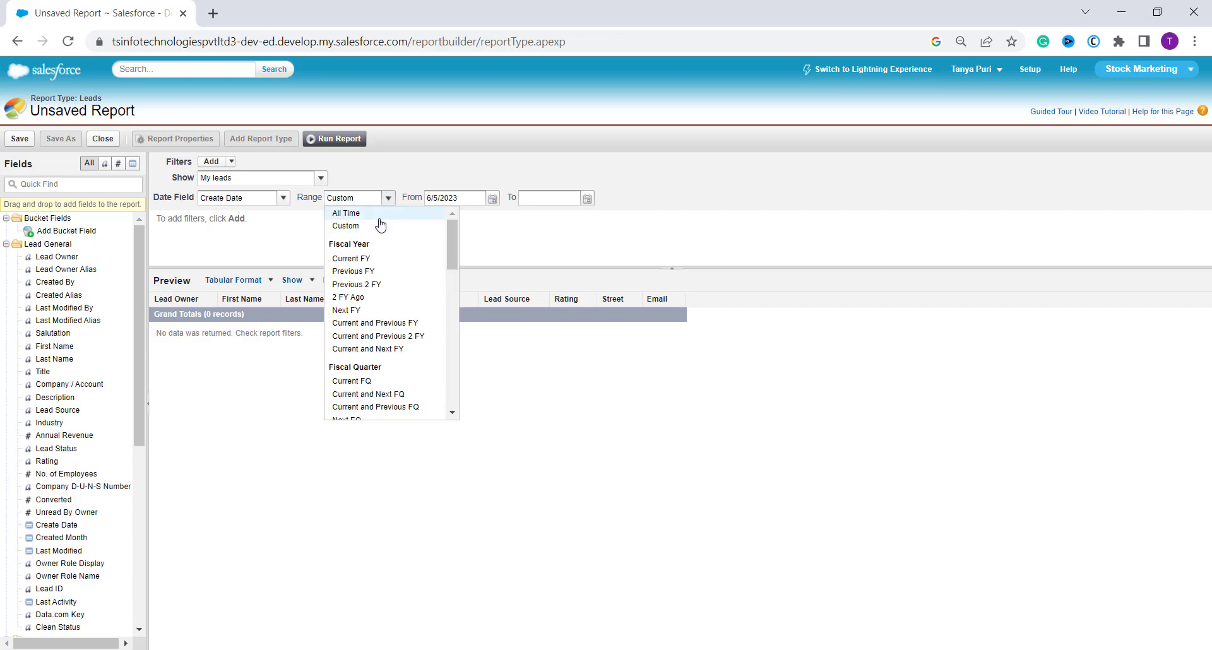
click(380, 217)
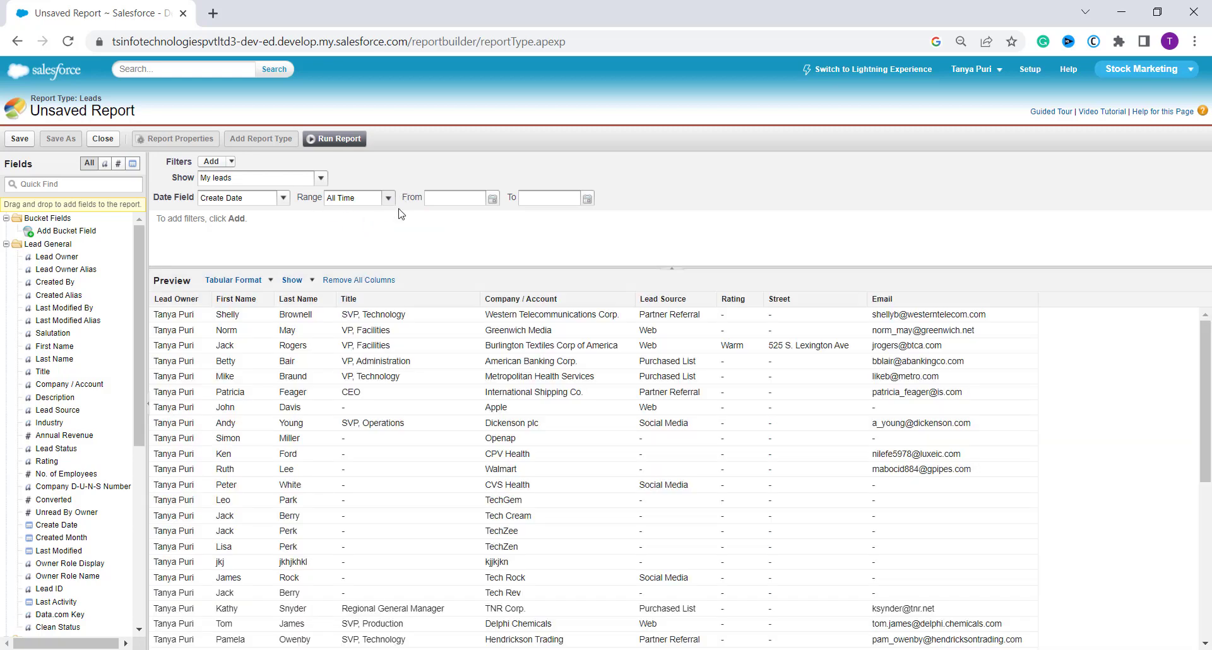
scroll(414, 515, down, 3)
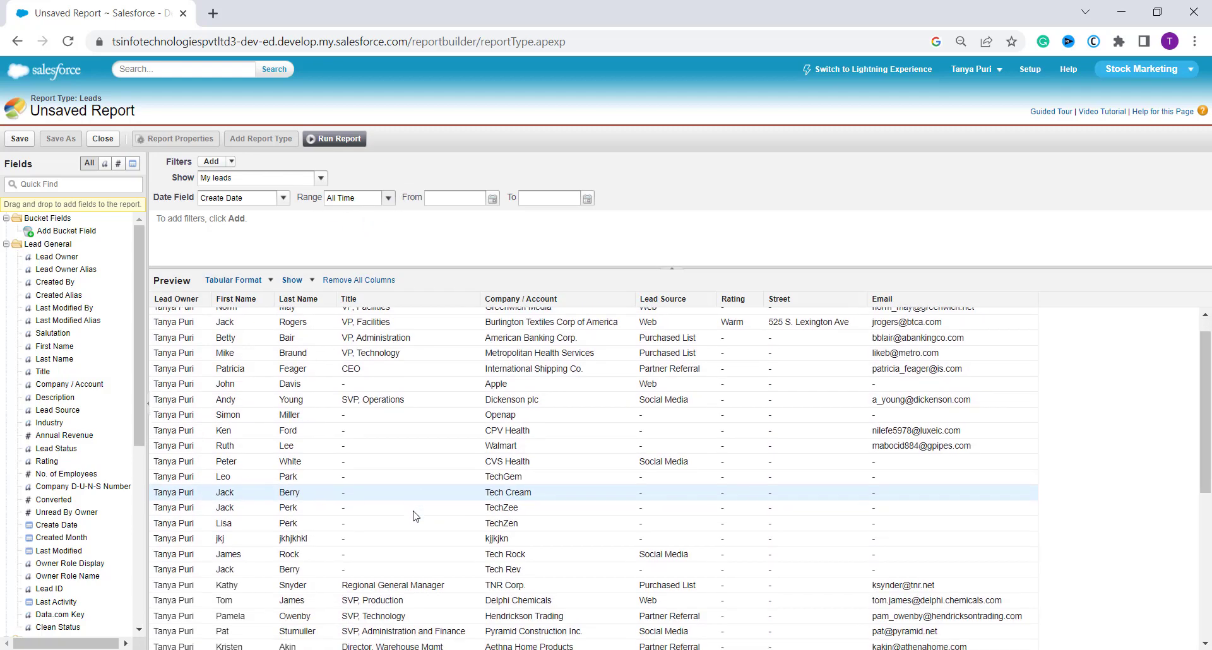
scroll(413, 516, down, 3)
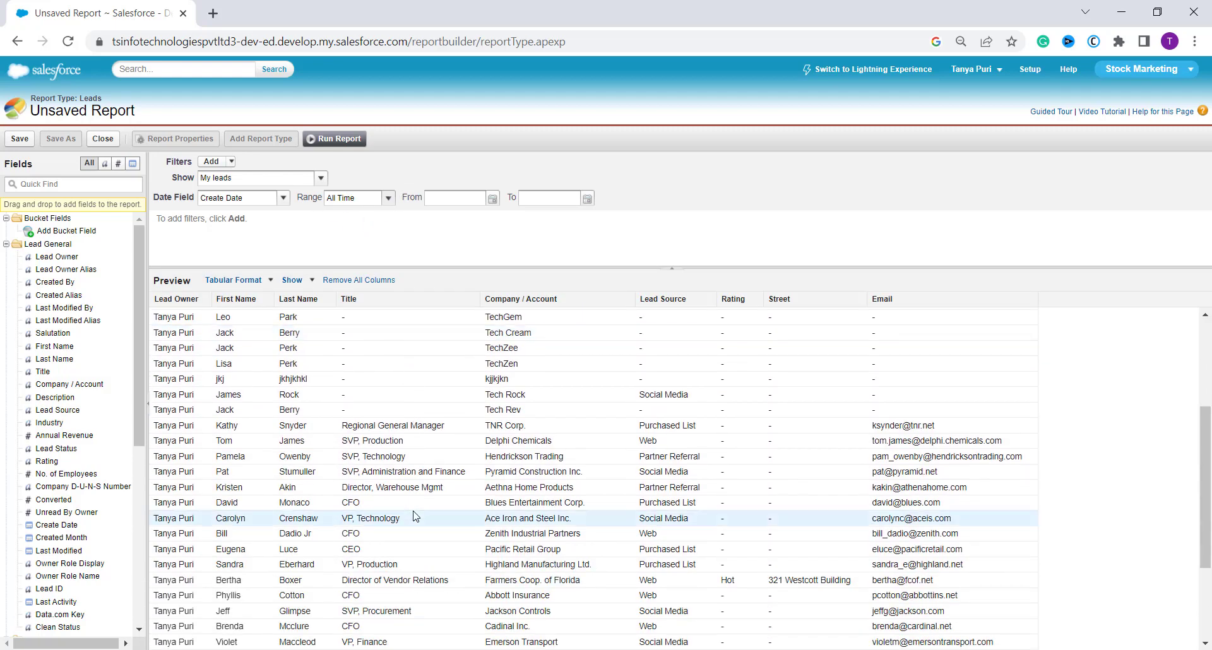
scroll(415, 516, down, 3)
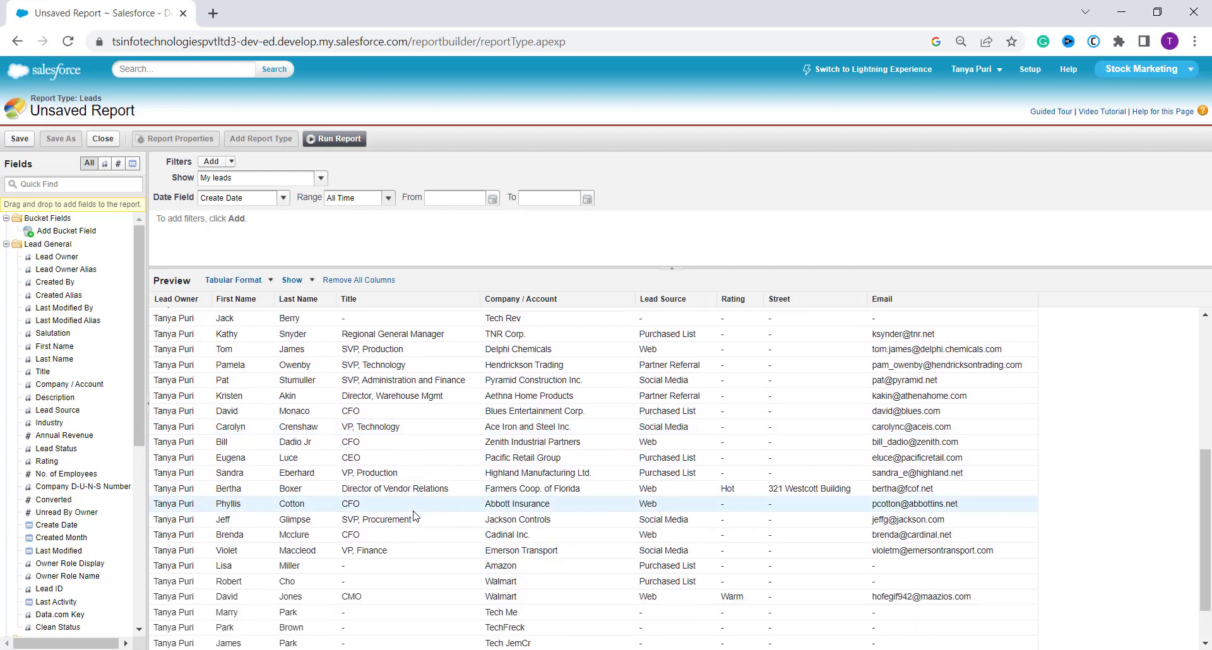
scroll(414, 516, down, 1)
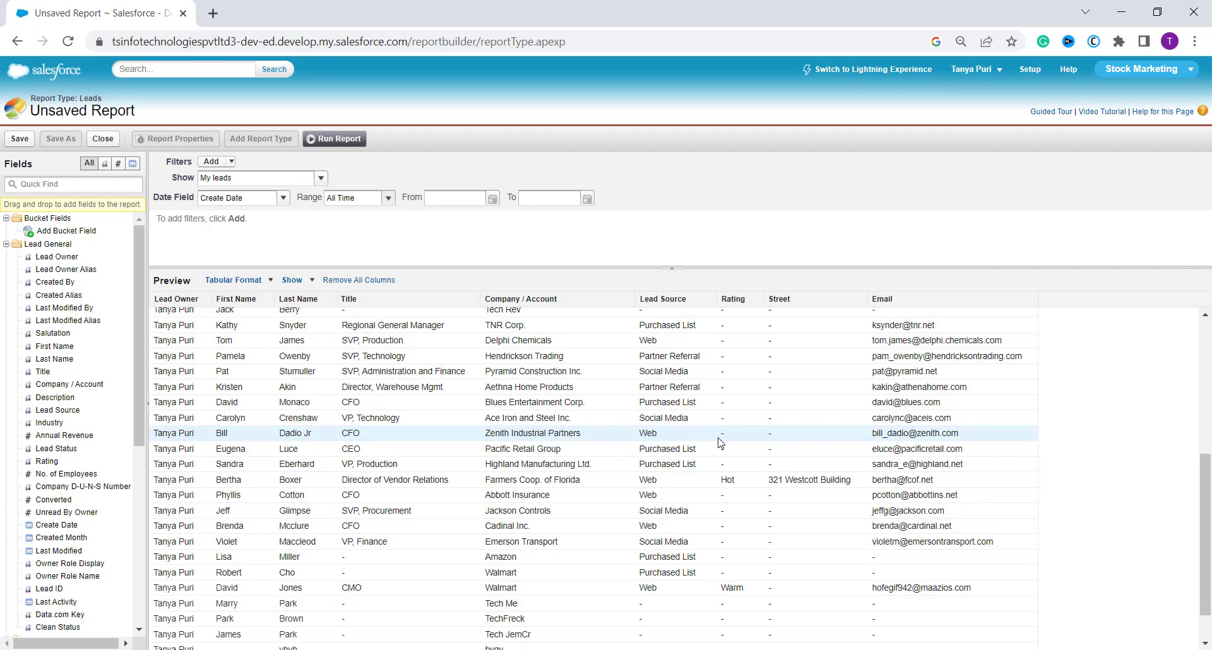
Group the Leads report by the Rating column, showing 19 unrated and 1 Warm lead.
click(757, 301)
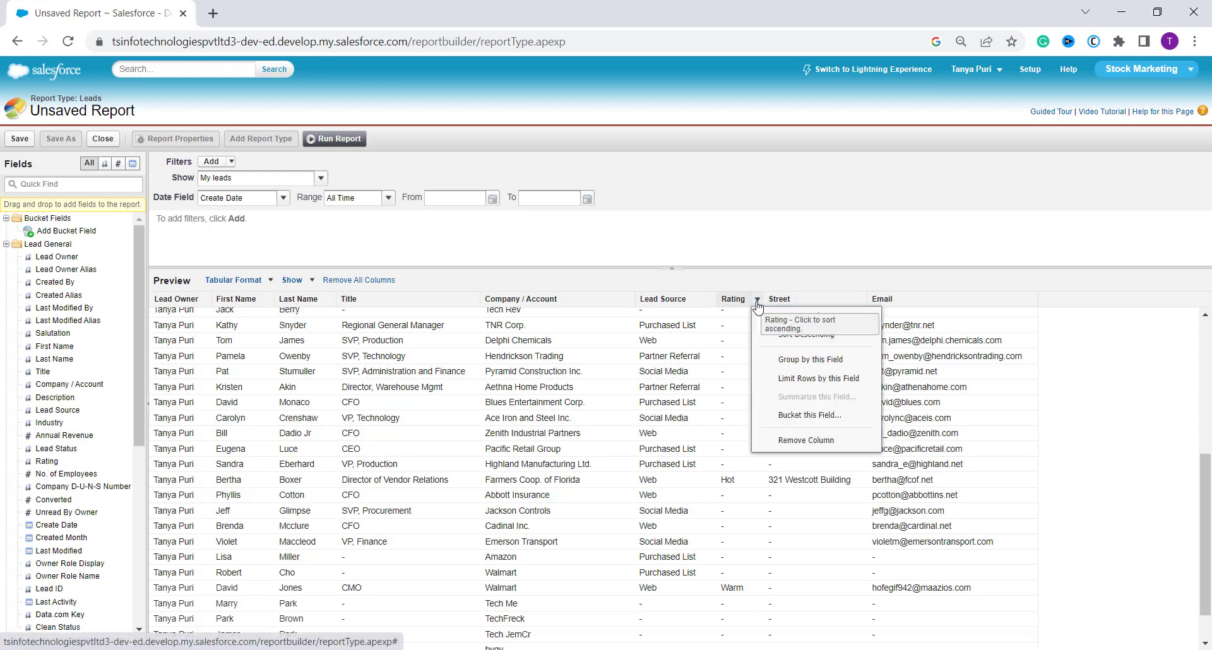
click(812, 366)
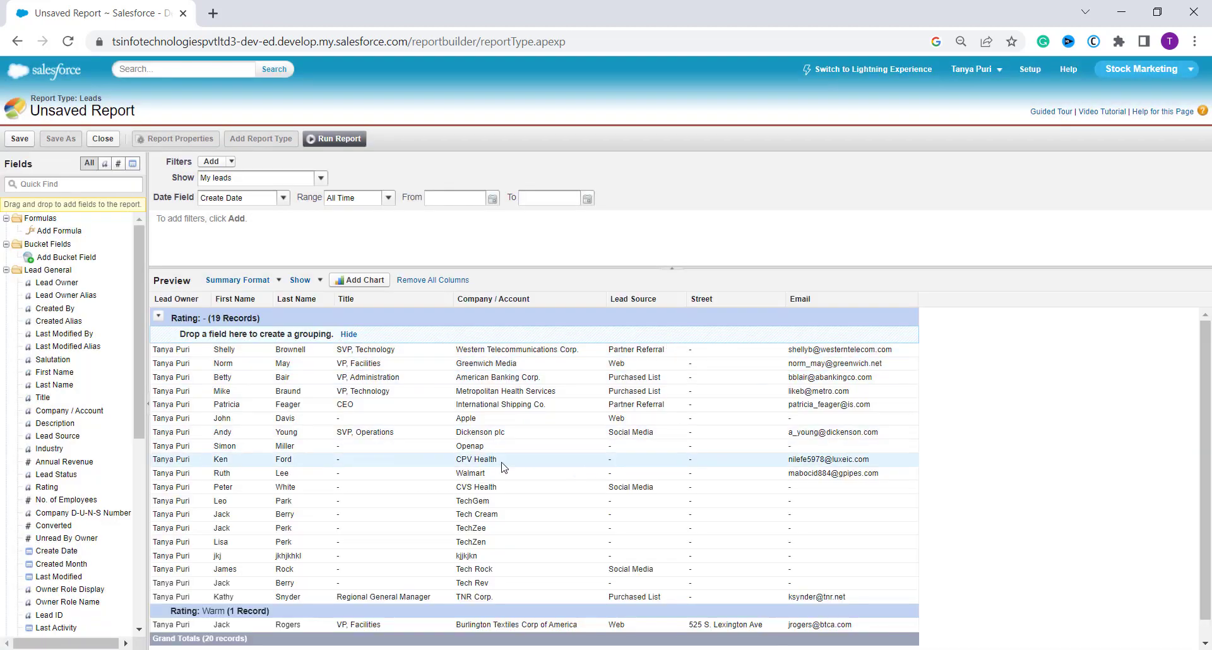
scroll(501, 464, down, 1)
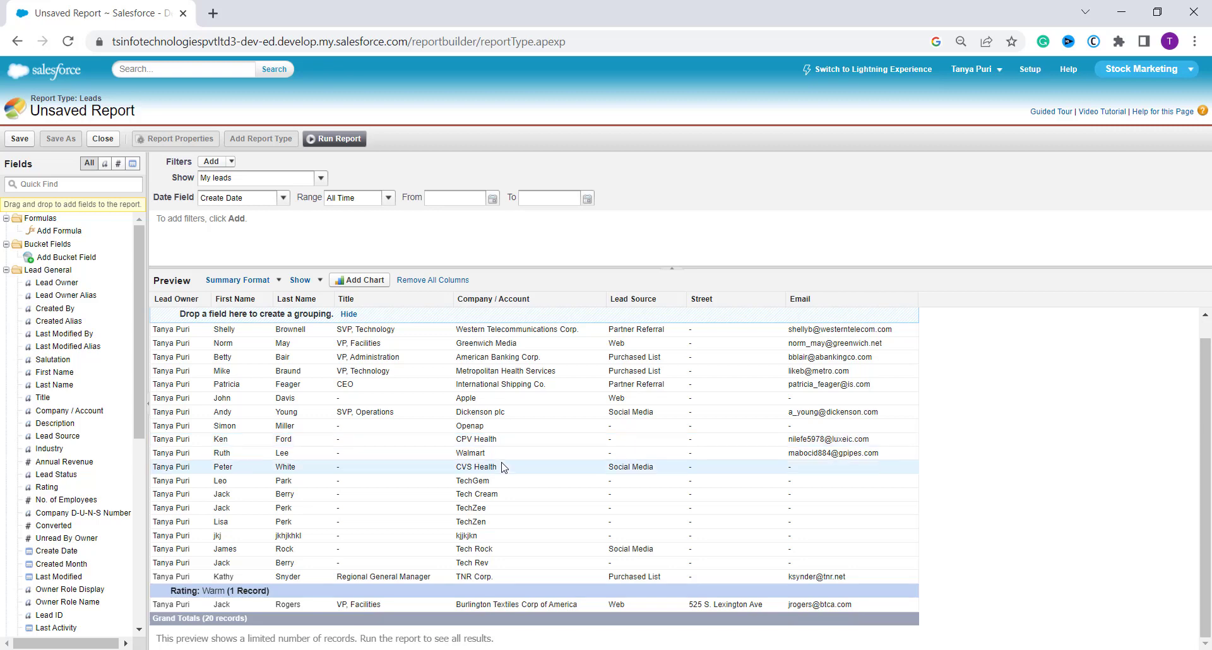
scroll(503, 467, up, 1)
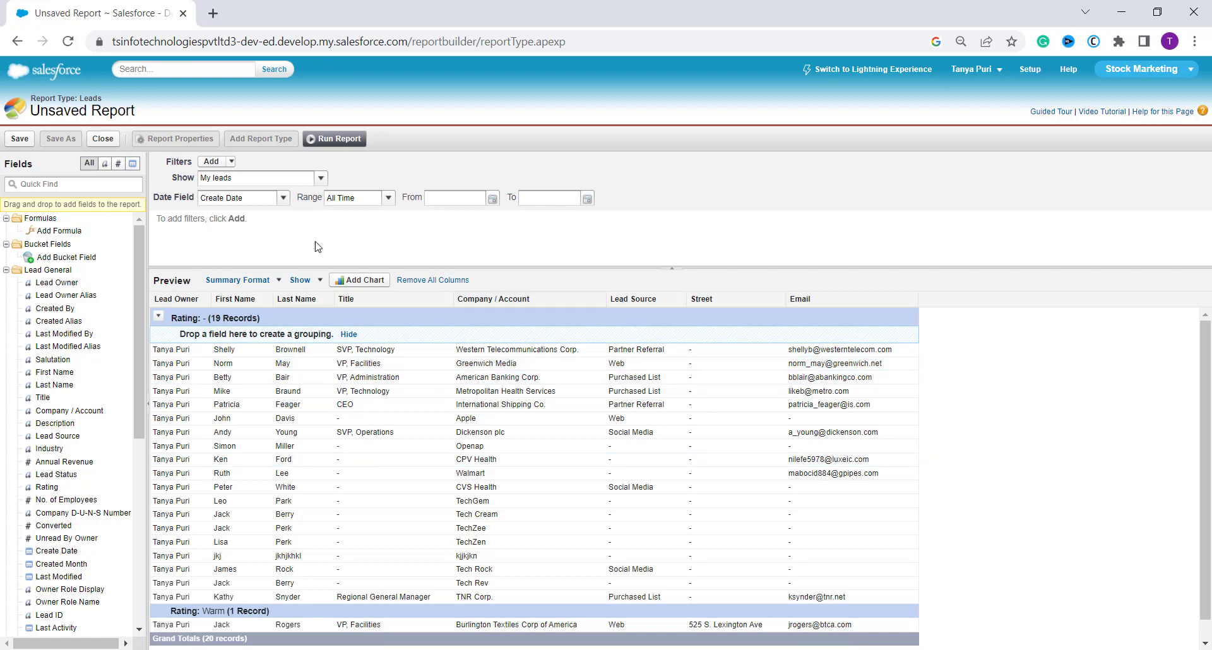
Run the Rating-grouped Lead List Report and show its run options.
click(334, 140)
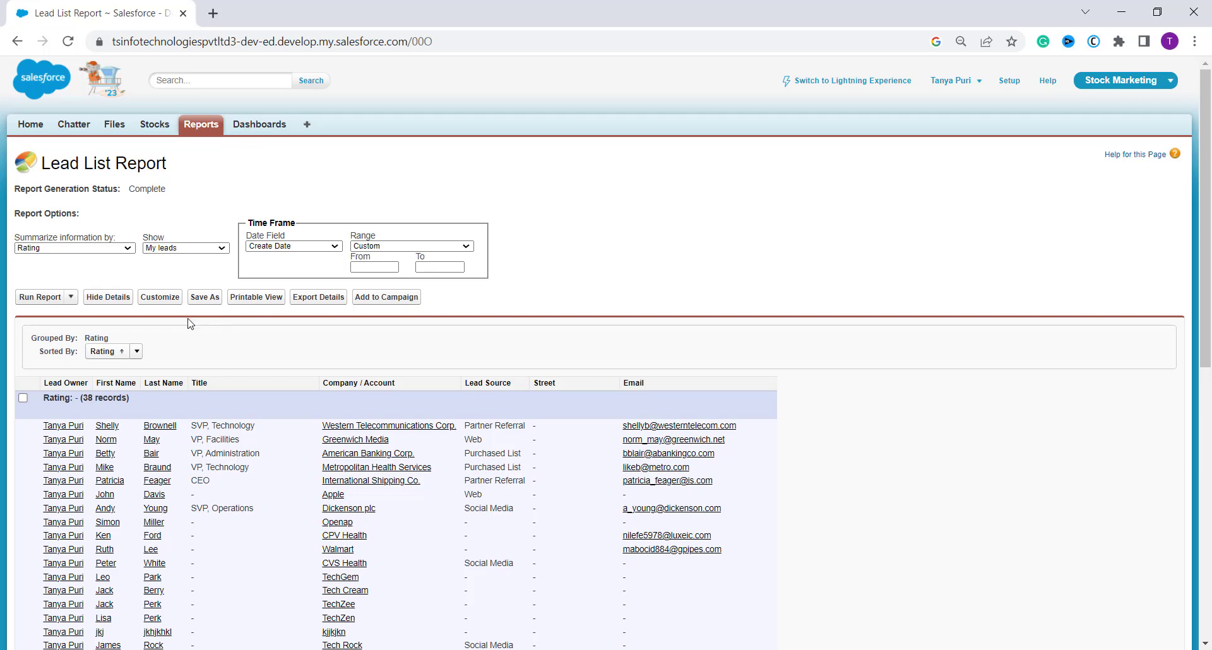
click(73, 300)
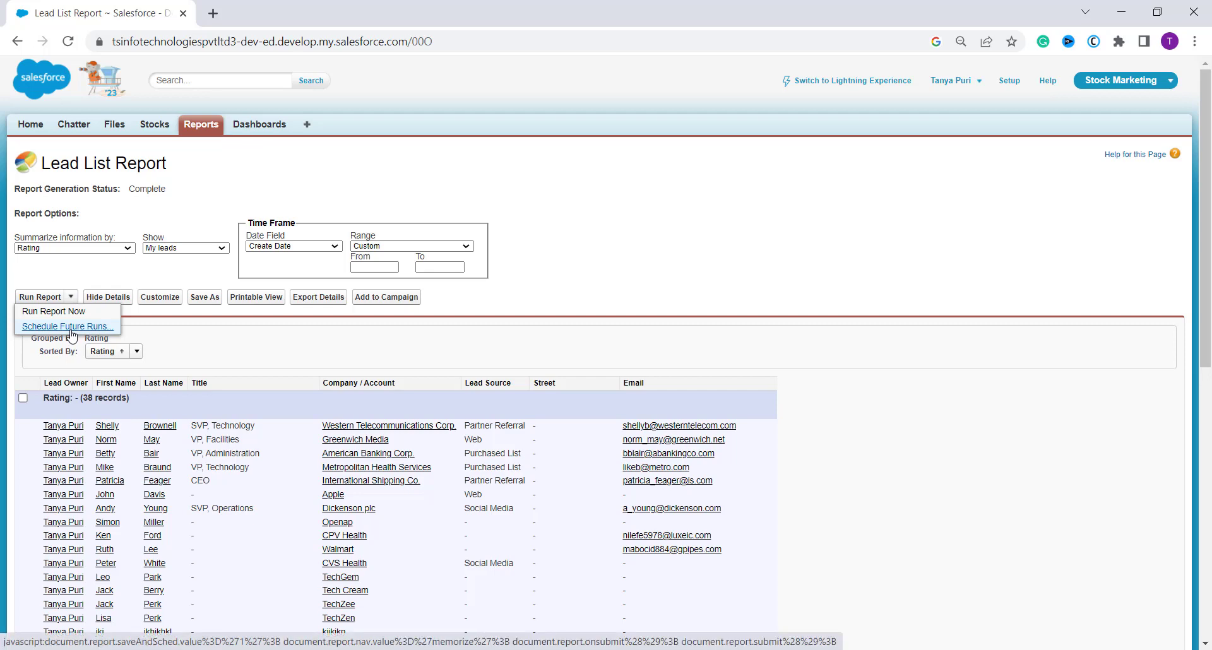
Save as Lead List Report in My Personal Custom Reports, continuing to scheduling.
click(70, 331)
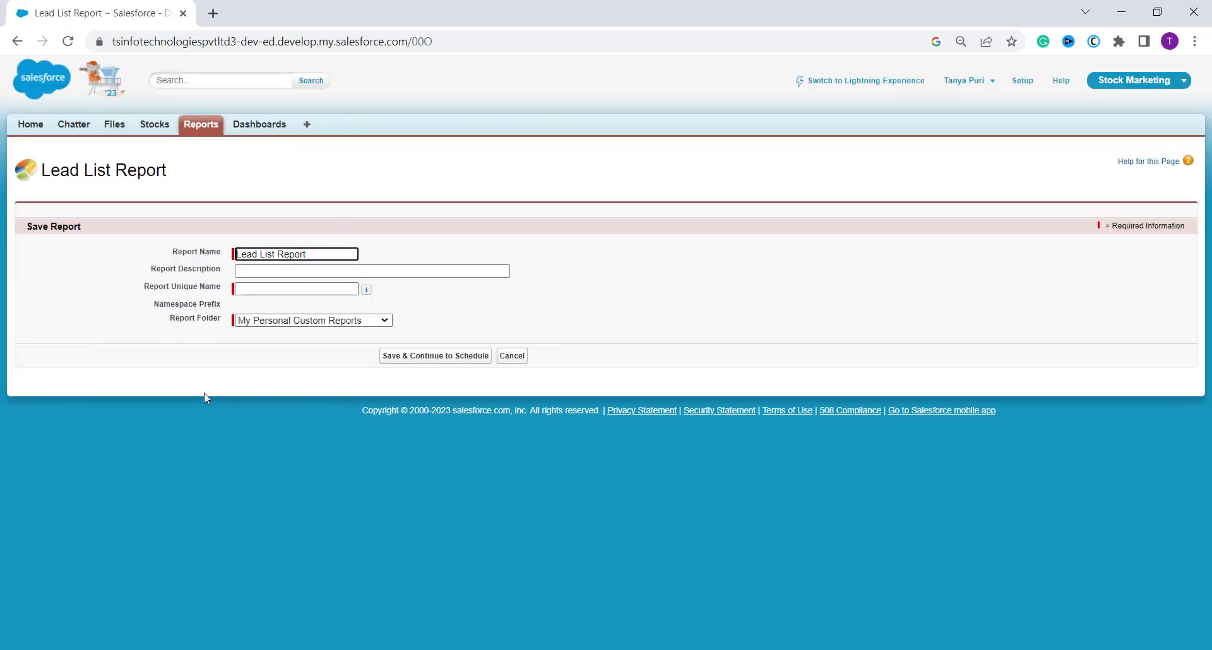
click(243, 272)
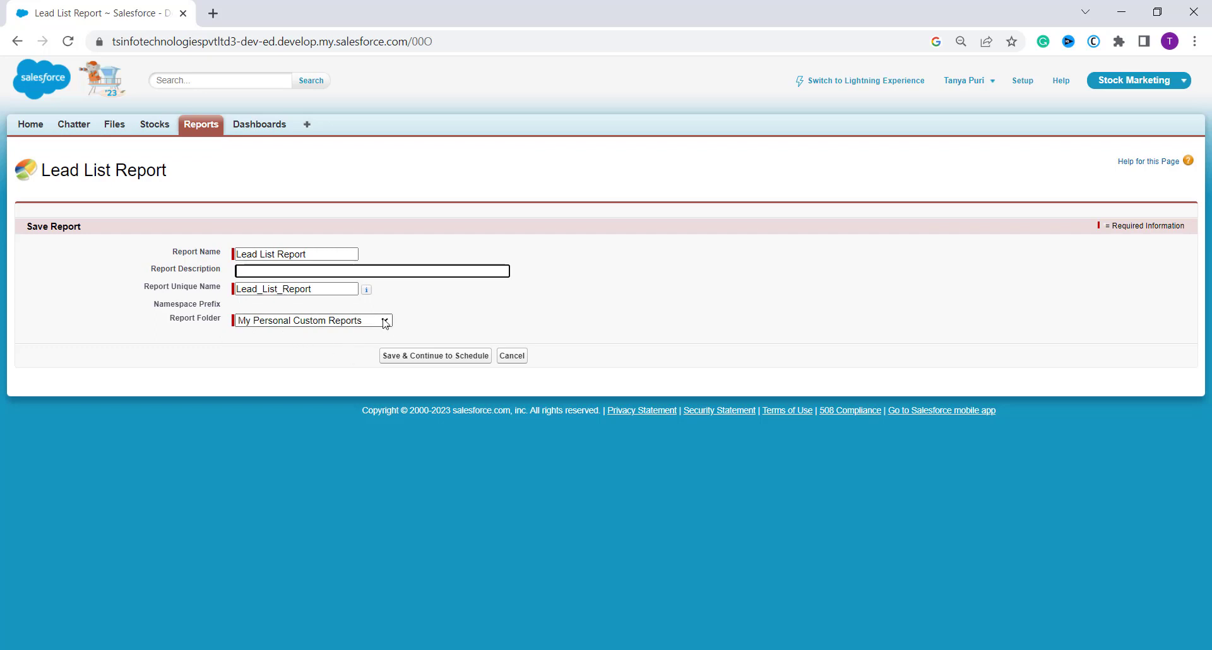
click(426, 358)
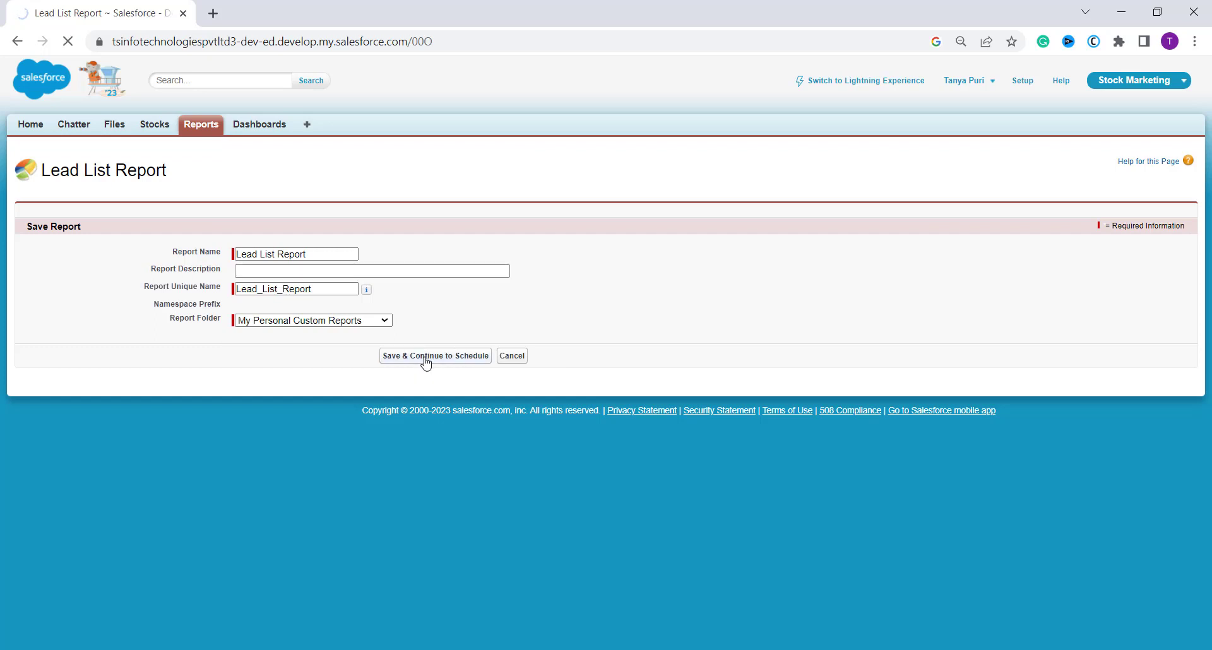